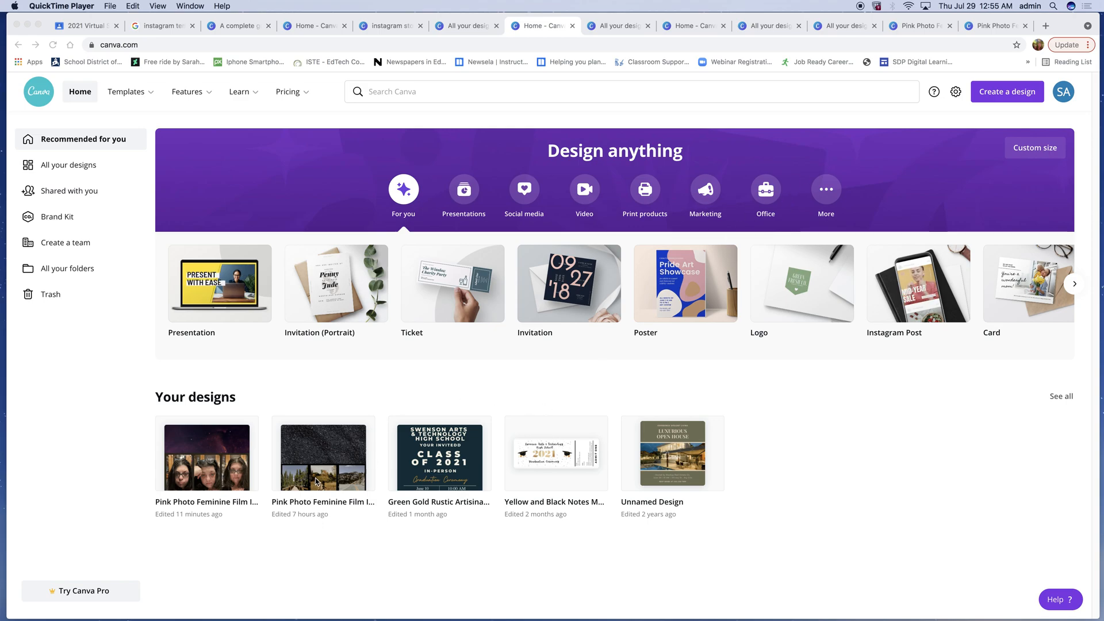
# - Start a new Instagram Story design from the social media design types
pyautogui.click(519, 194)
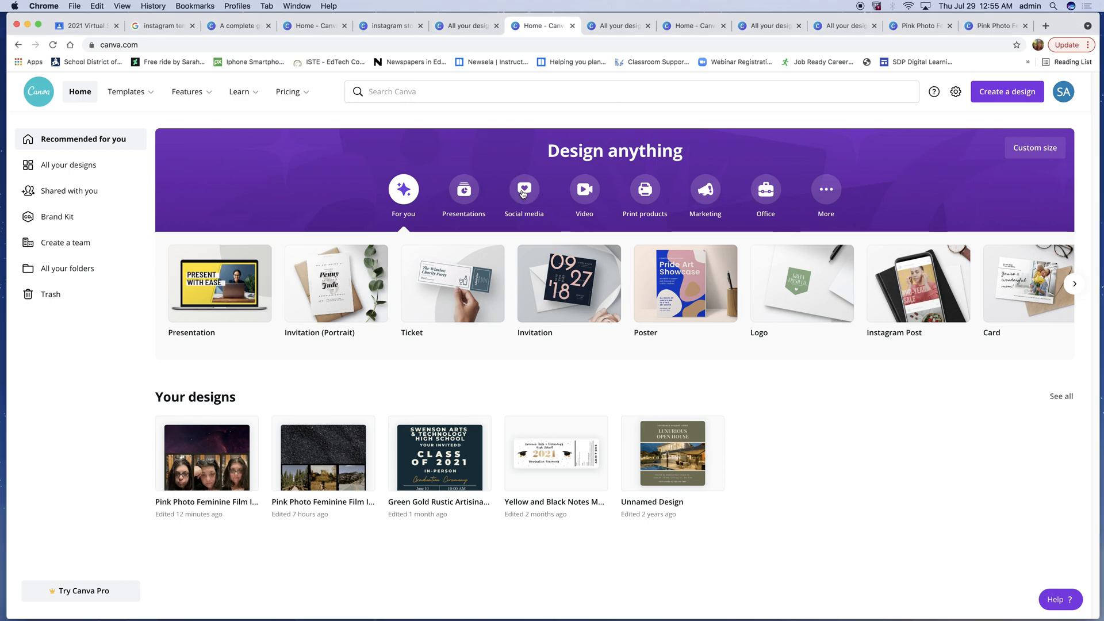
pyautogui.click(522, 195)
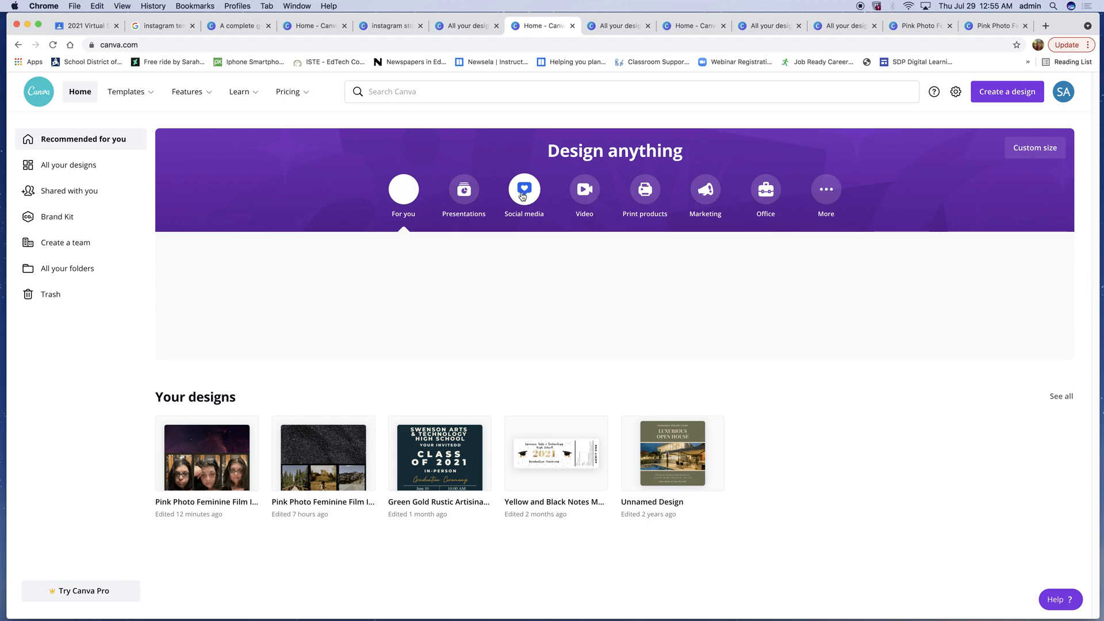
pyautogui.moveTo(446, 314)
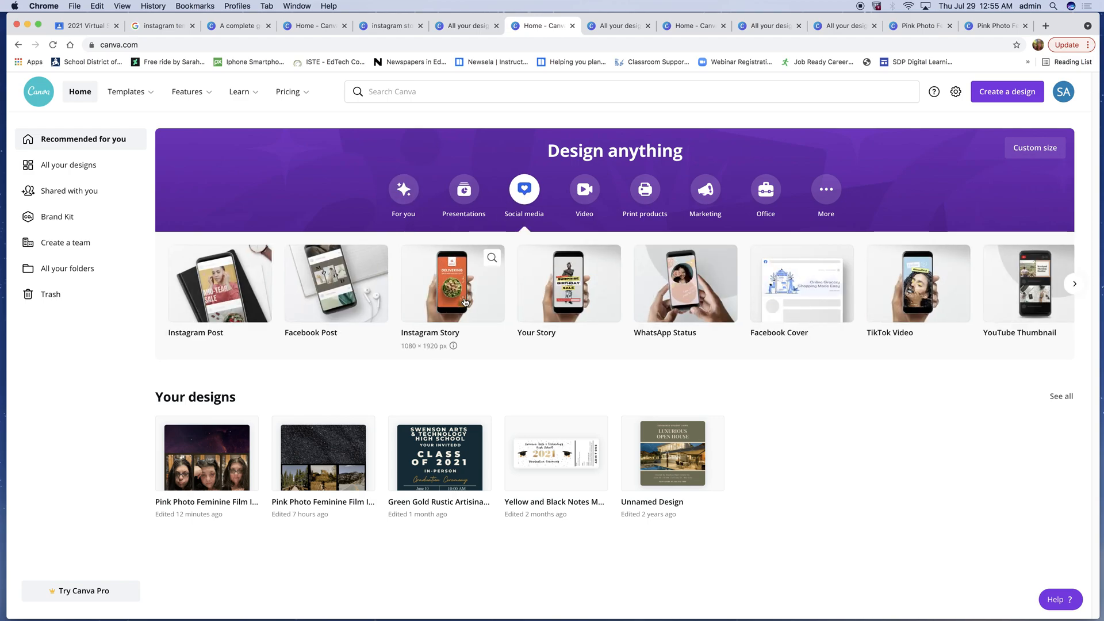
pyautogui.click(459, 306)
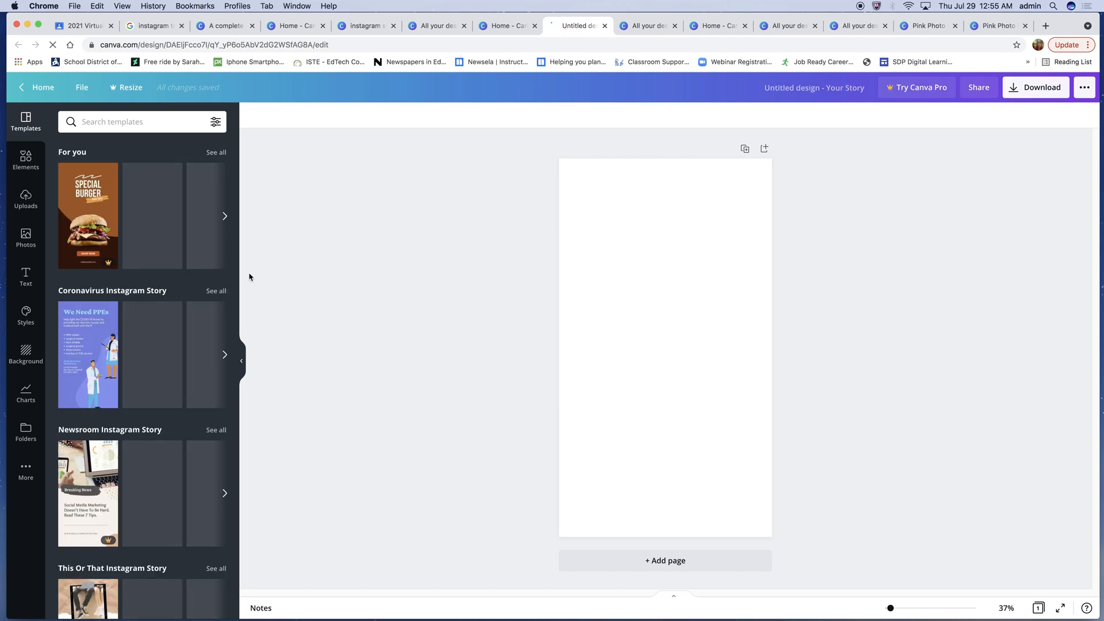
# - Browse all the recommended story templates
pyautogui.click(216, 152)
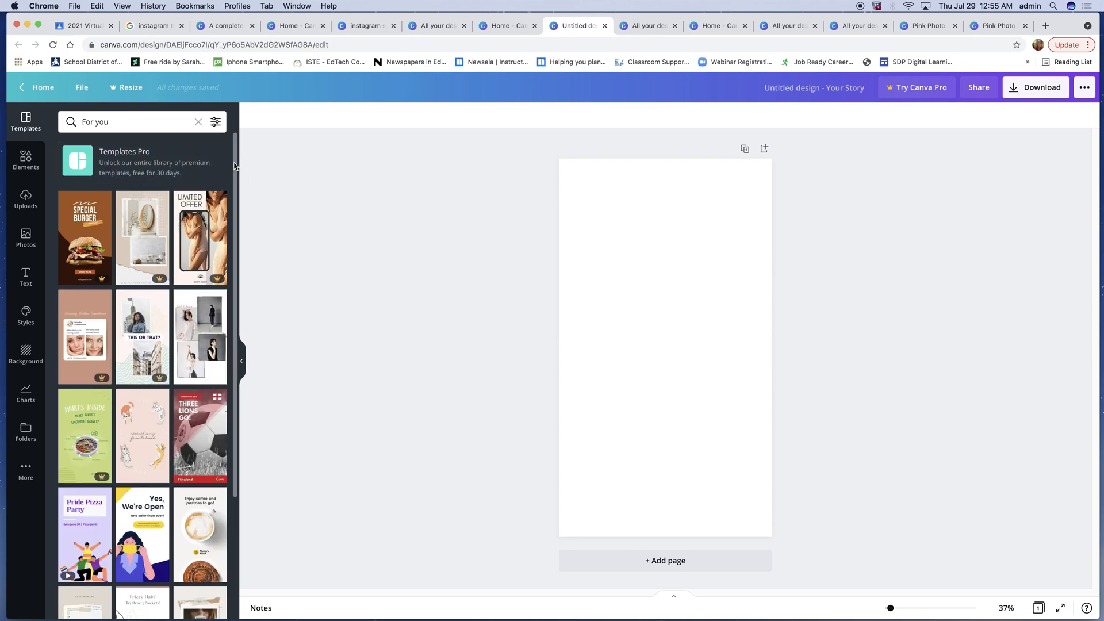
pyautogui.moveTo(234, 166); pyautogui.dragTo(230, 427)
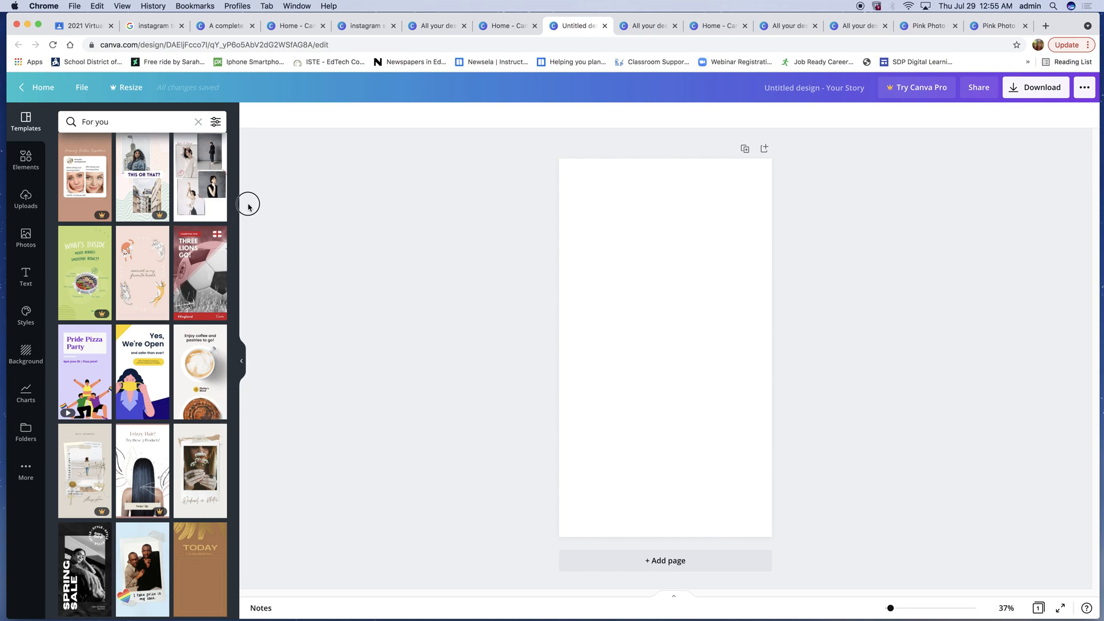
pyautogui.scroll(5, 235, 328)
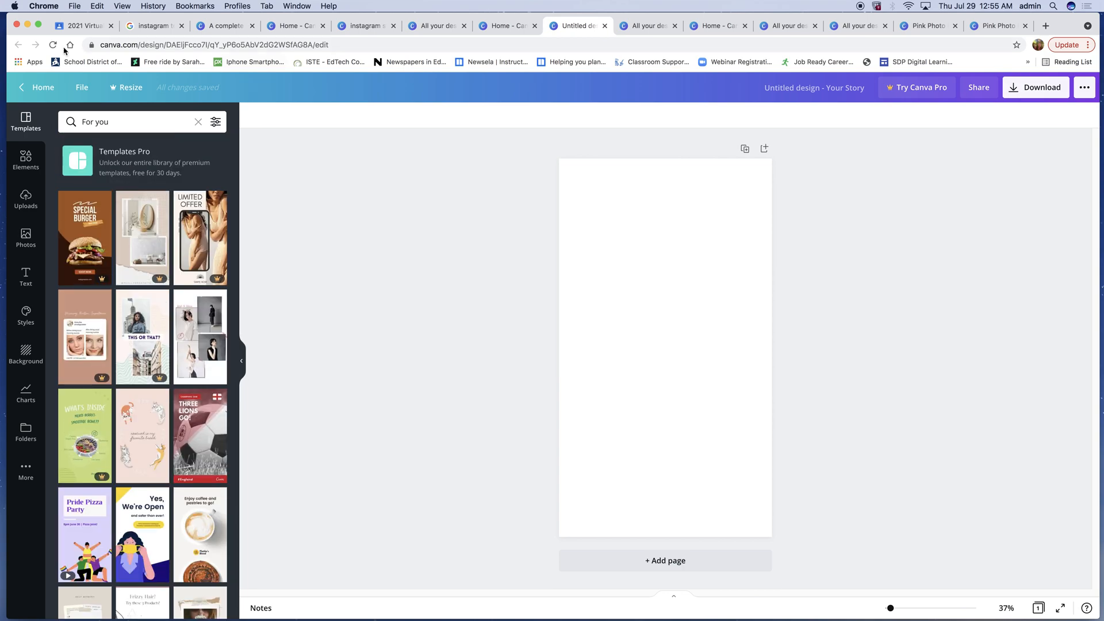
# - Return home, search for 'Pink Photo femin' and open the Pink Photo Feminine Film Instagram Story design
pyautogui.click(34, 87)
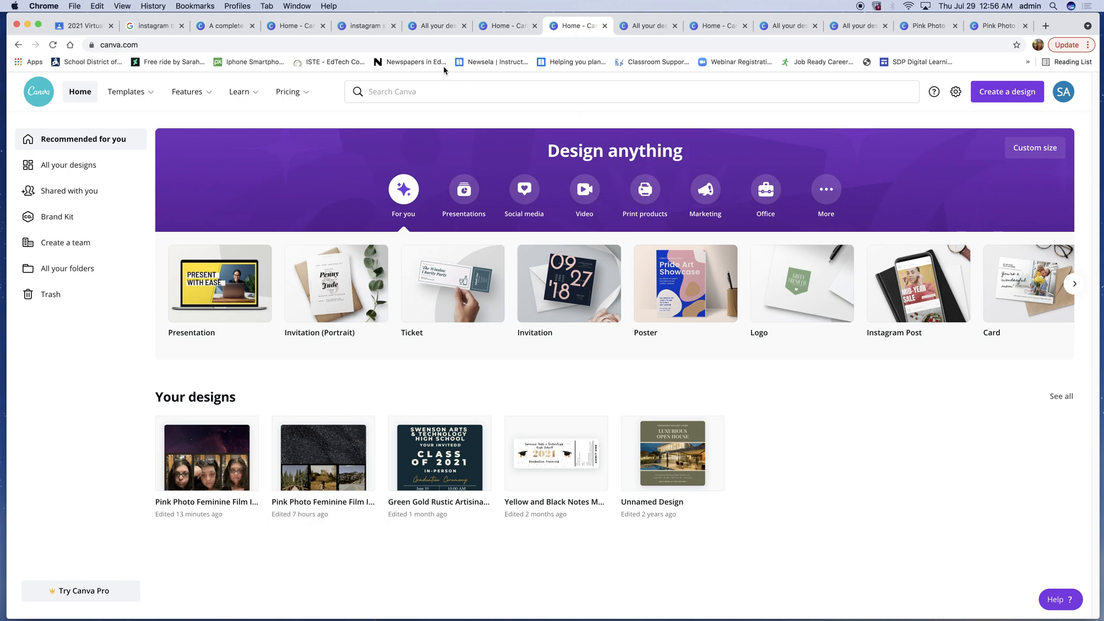
pyautogui.click(422, 91)
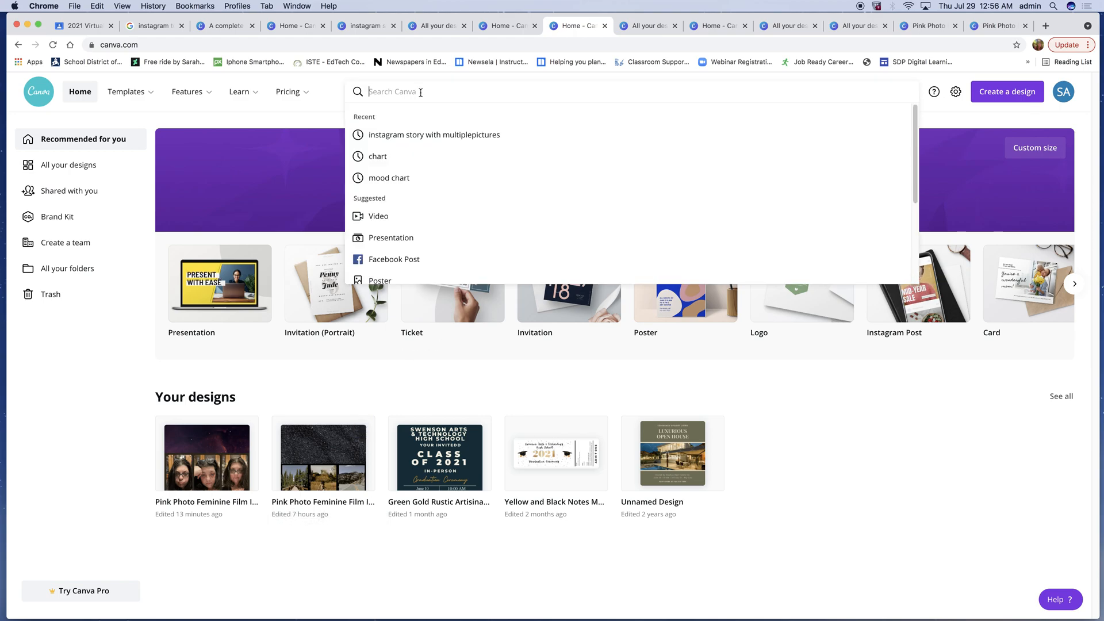
pyautogui.write('Pink')
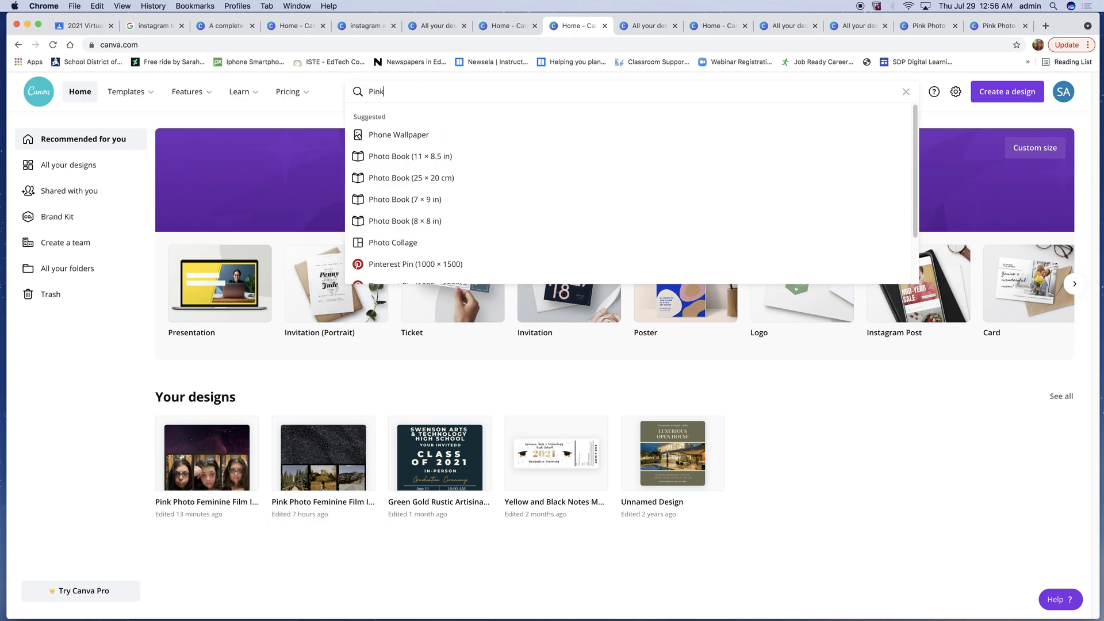
pyautogui.write(' Ph')
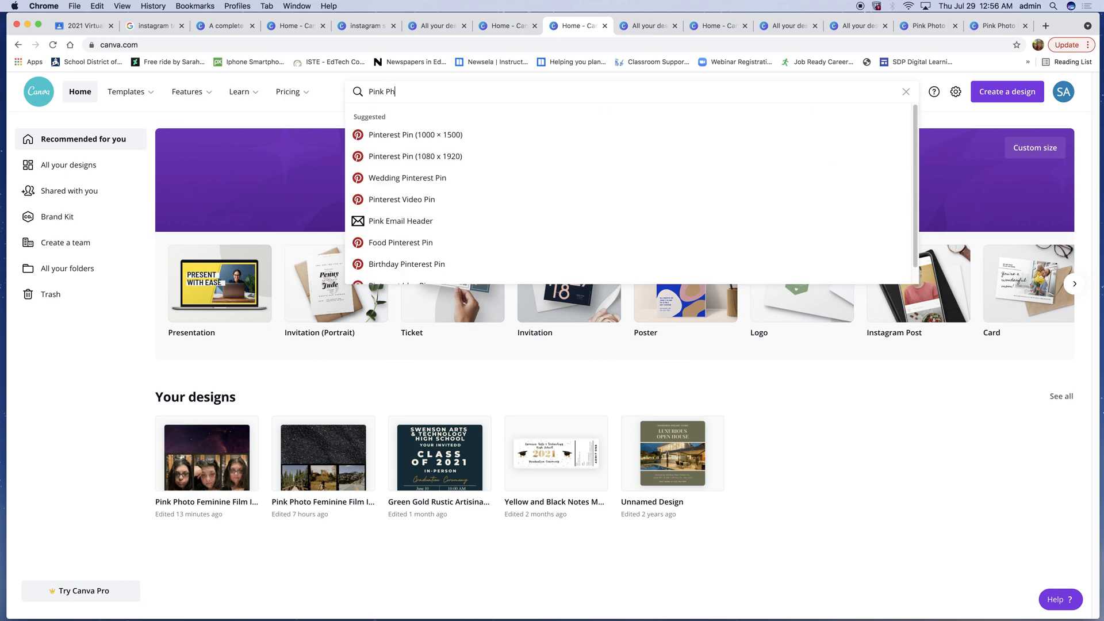
pyautogui.write('oto f')
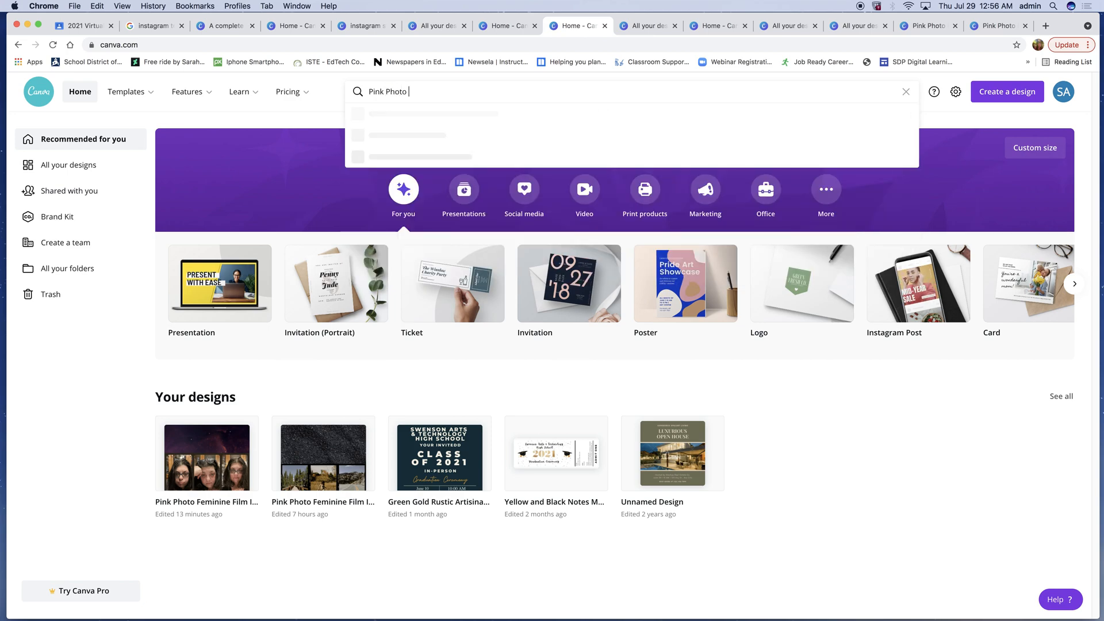
pyautogui.write('emin')
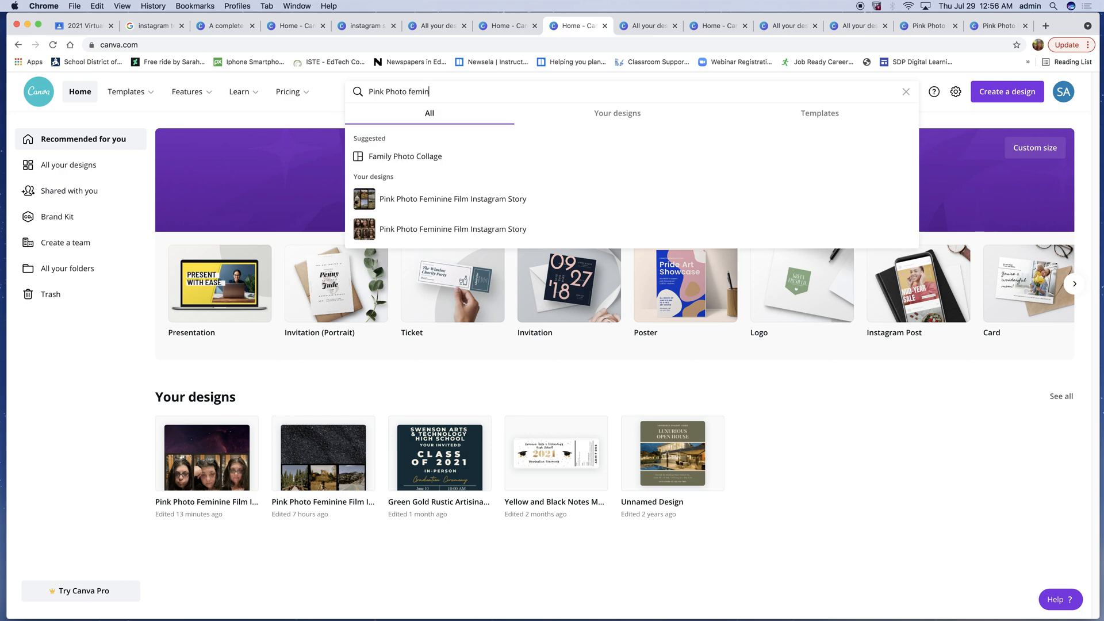
pyautogui.click(483, 203)
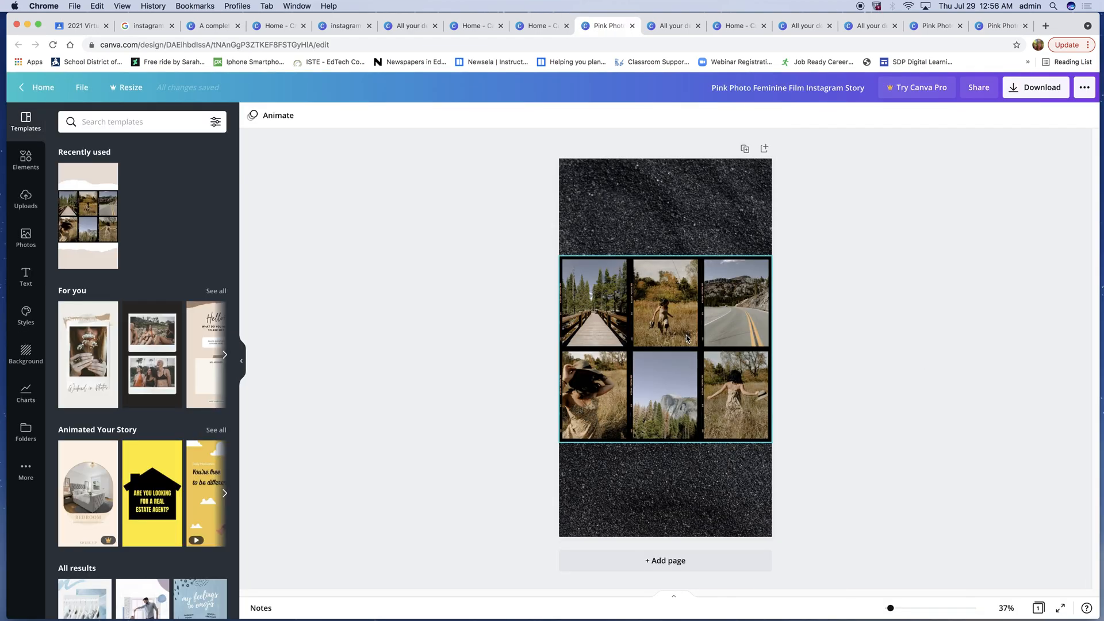
# - Delete the photos from all six frames of the photo grid, leaving the frames empty
pyautogui.click(585, 299)
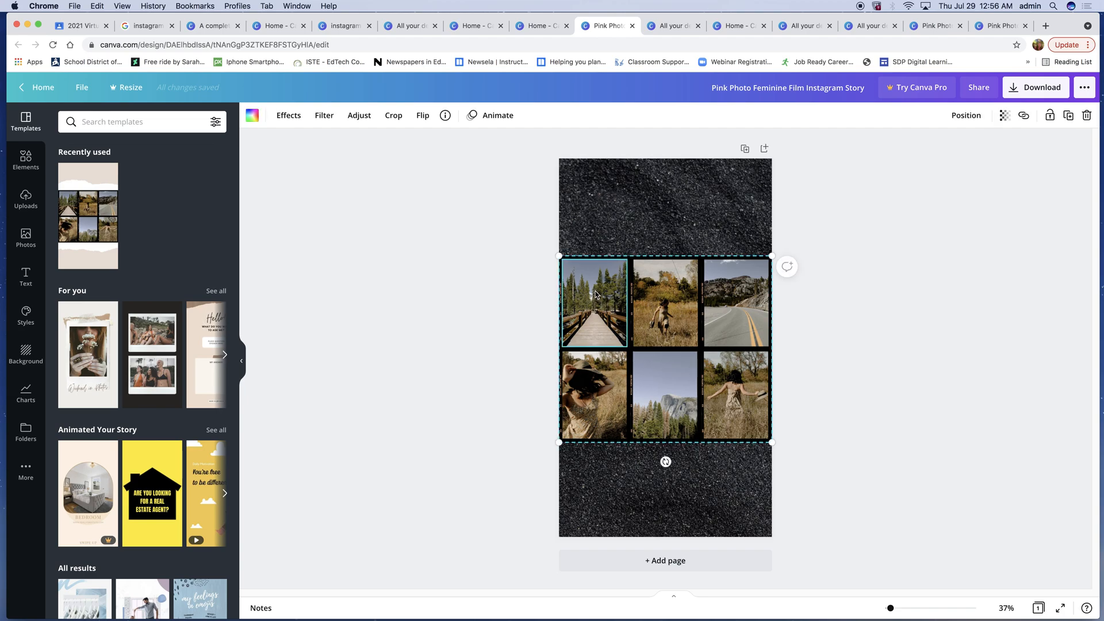
pyautogui.press('Delete')
pyautogui.click(654, 289)
pyautogui.press('Delete')
pyautogui.click(714, 304)
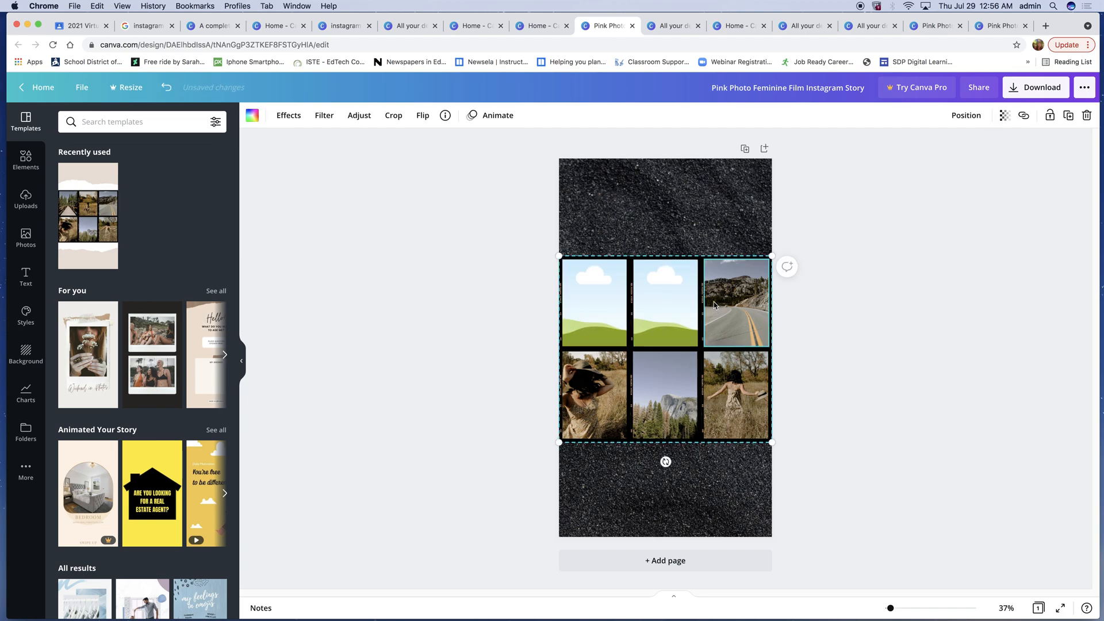
pyautogui.press('Delete')
pyautogui.click(589, 381)
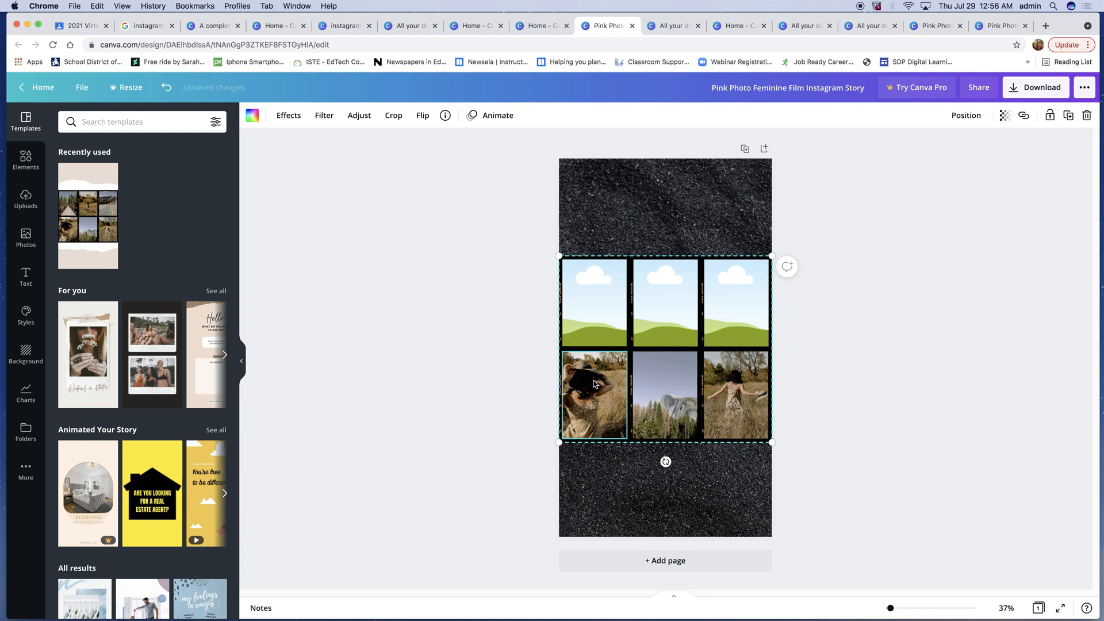
pyautogui.press('Delete')
pyautogui.click(671, 394)
pyautogui.press('Delete')
pyautogui.click(736, 393)
pyautogui.press('Delete')
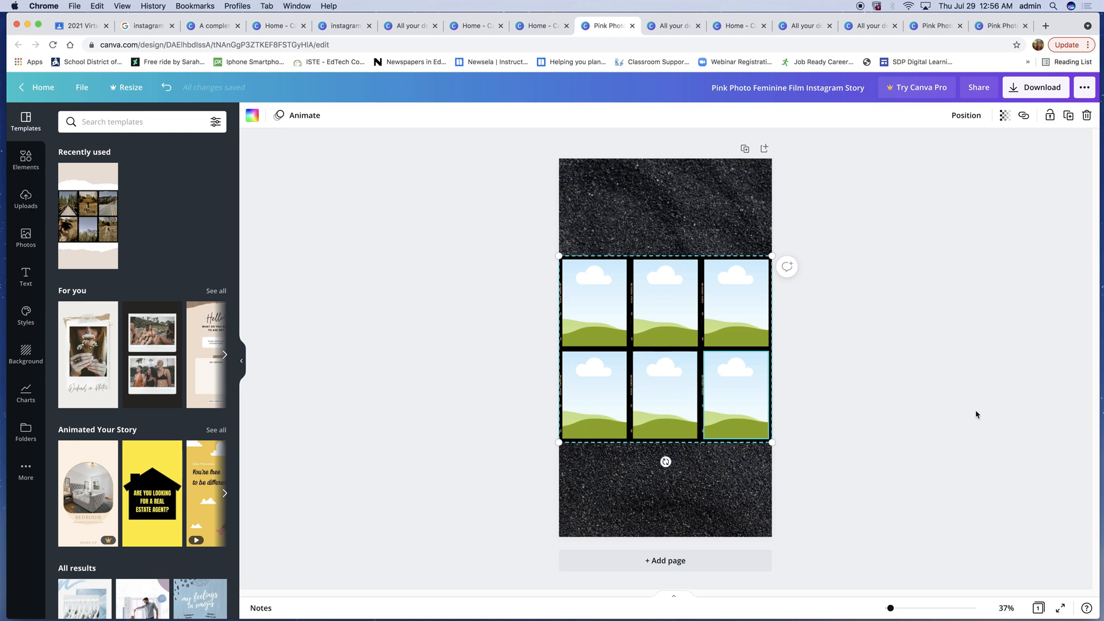
# - Replace the page background with the recently used starry space image
pyautogui.click(596, 198)
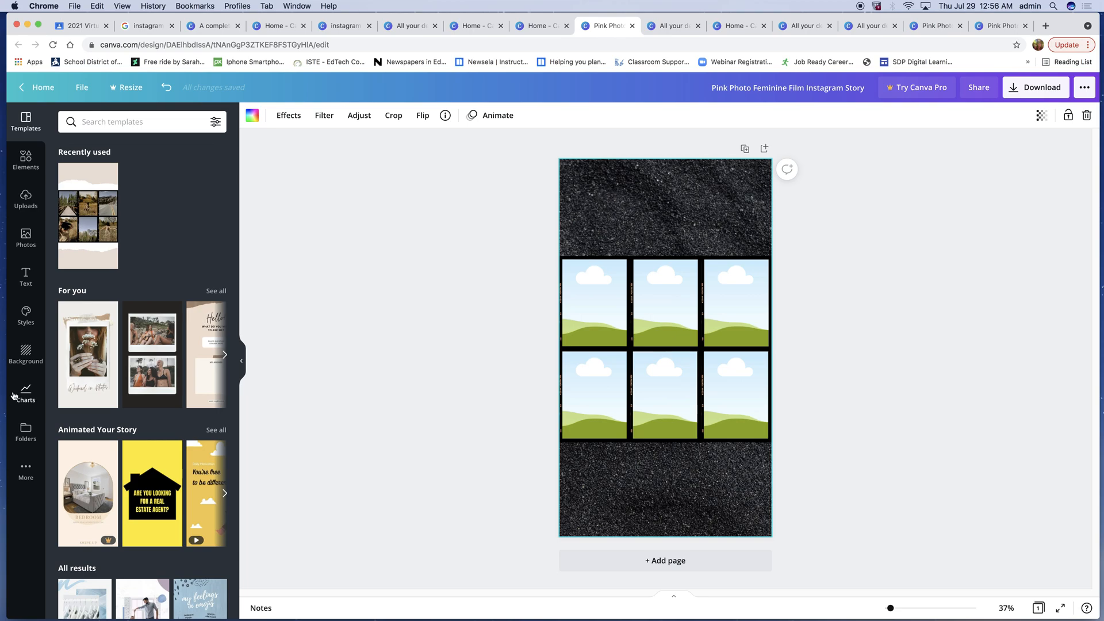
pyautogui.click(27, 354)
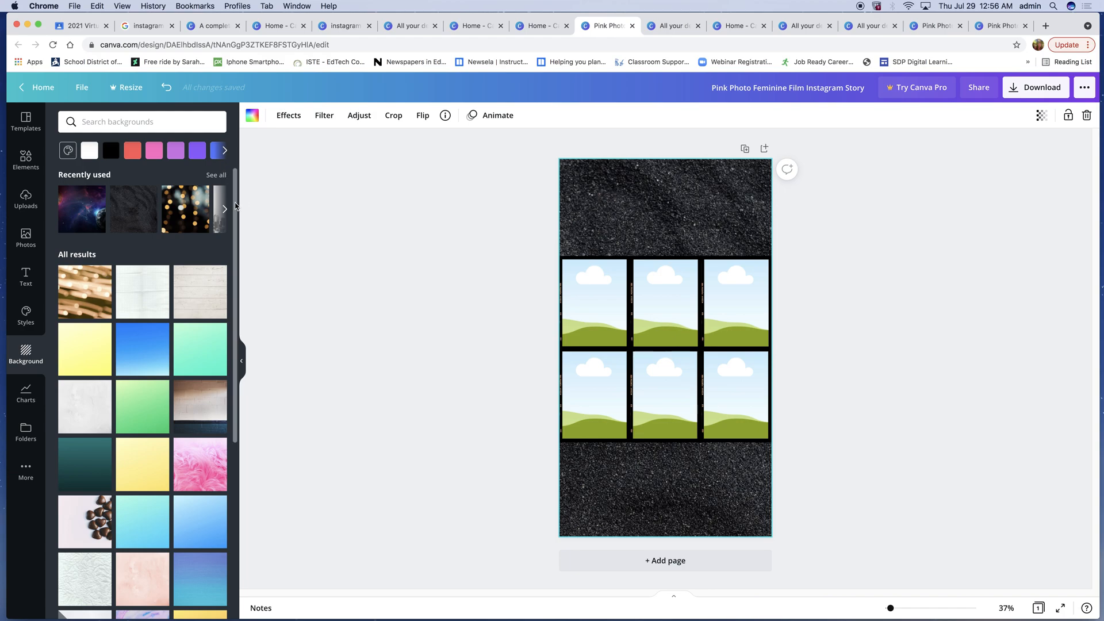
pyautogui.scroll(-7, 221, 420)
pyautogui.moveTo(221, 418); pyautogui.dragTo(276, 43)
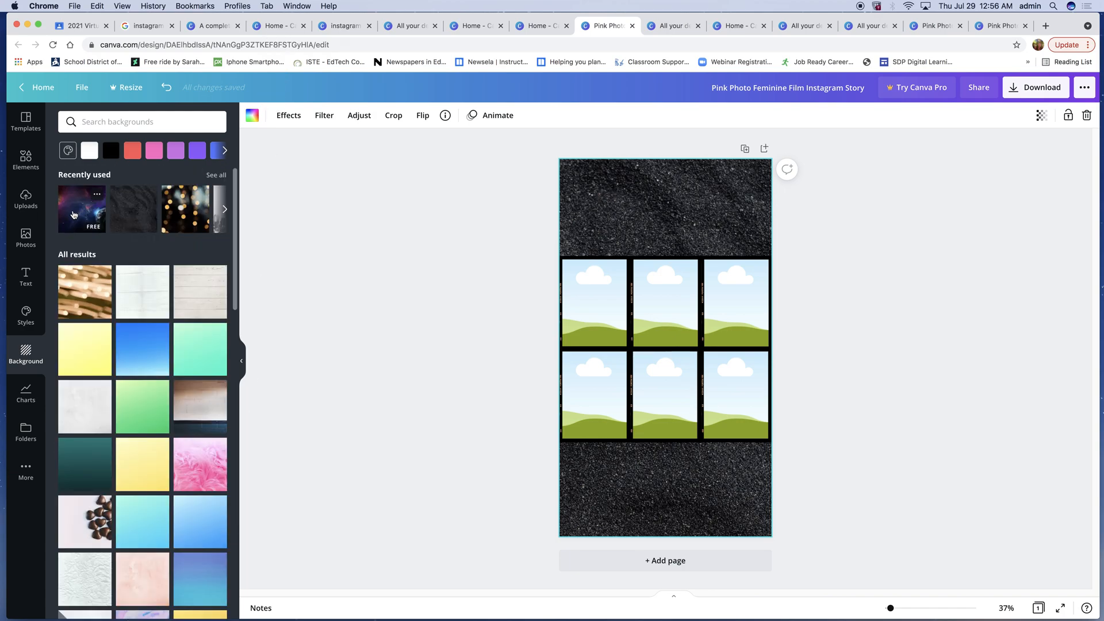
pyautogui.click(73, 215)
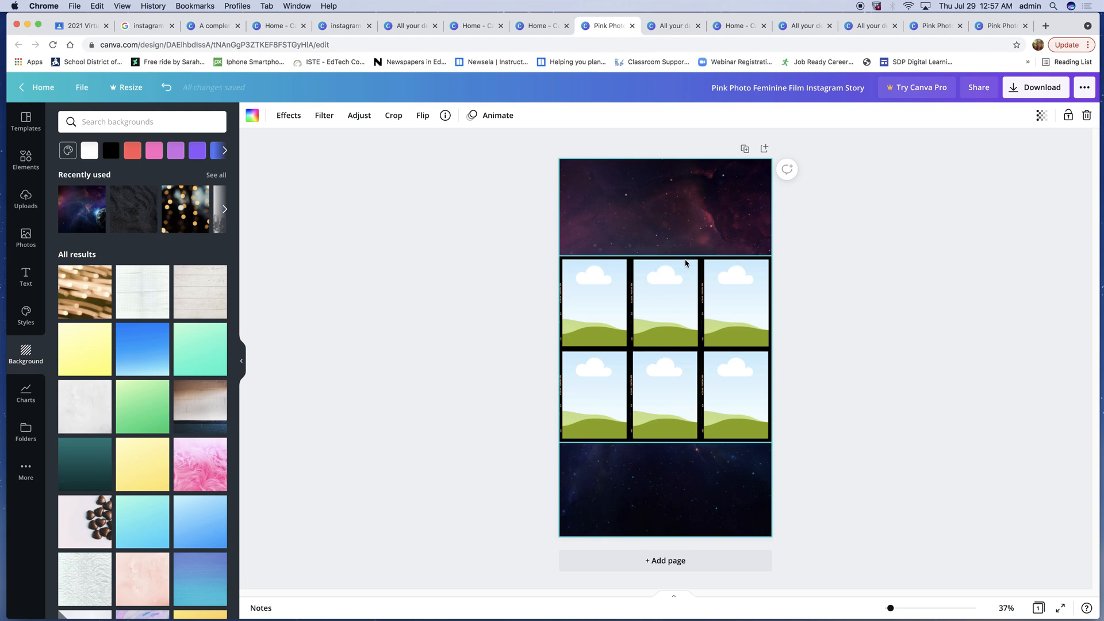
# - Move the photo grid slightly higher on the page
pyautogui.click(679, 263)
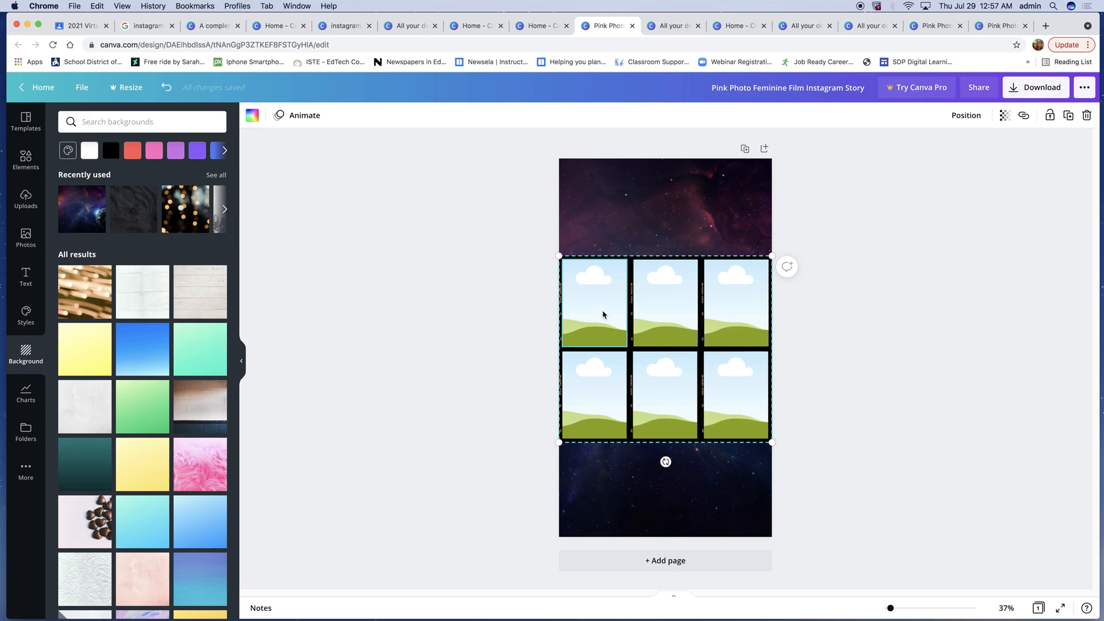
pyautogui.moveTo(603, 315); pyautogui.dragTo(602, 273)
pyautogui.rightClick(601, 274)
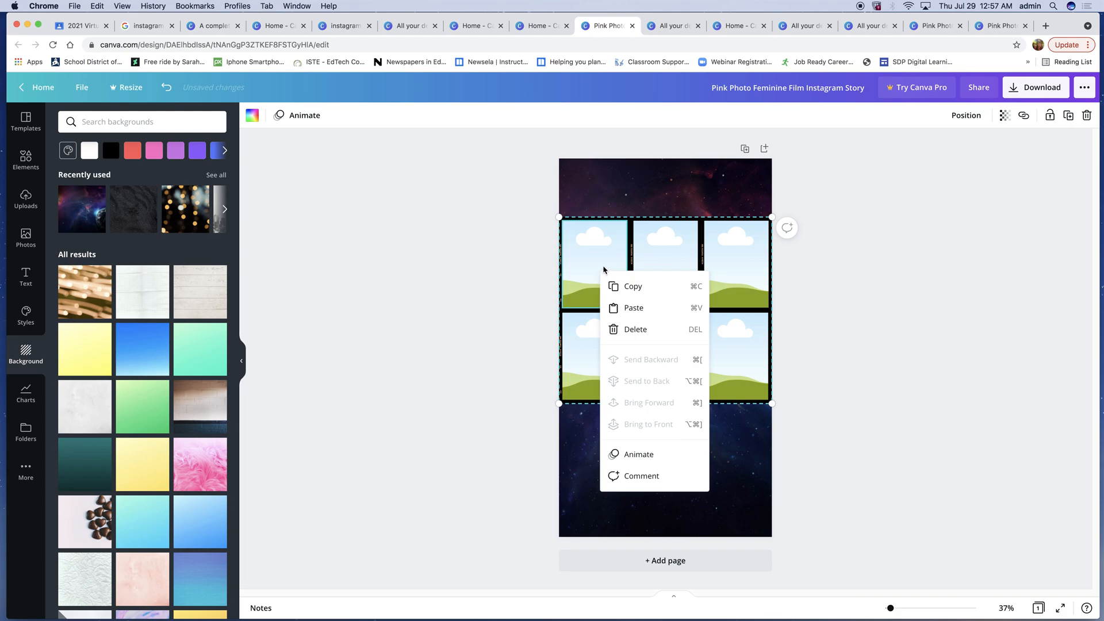
pyautogui.click(399, 283)
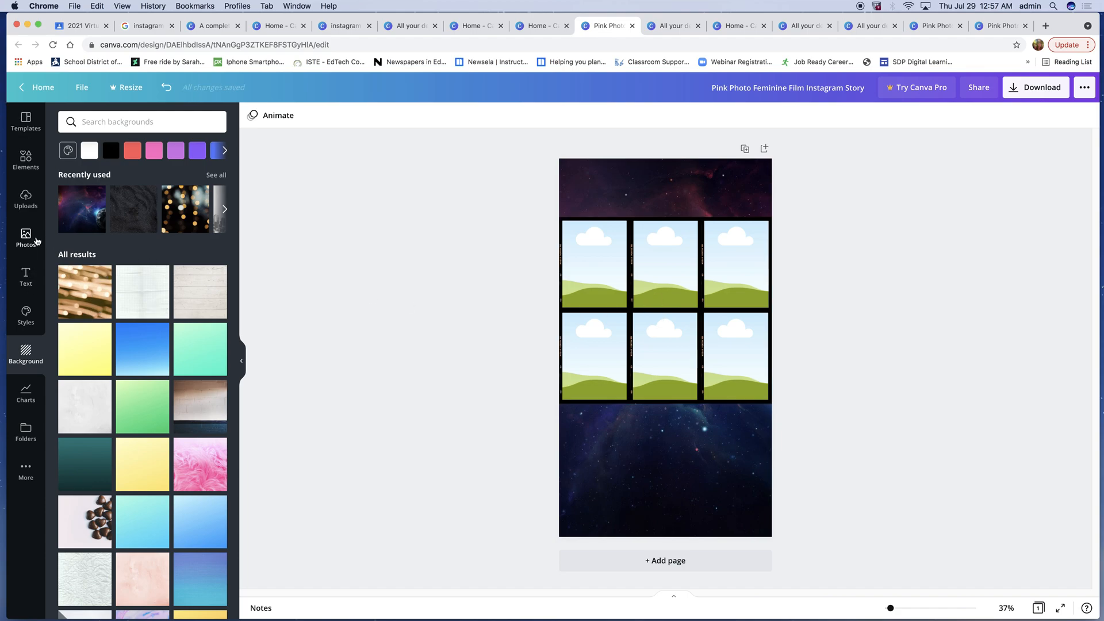
# - Add a single cloud-and-hills frame graphic from the magic recommendations graphics to the page
pyautogui.click(26, 161)
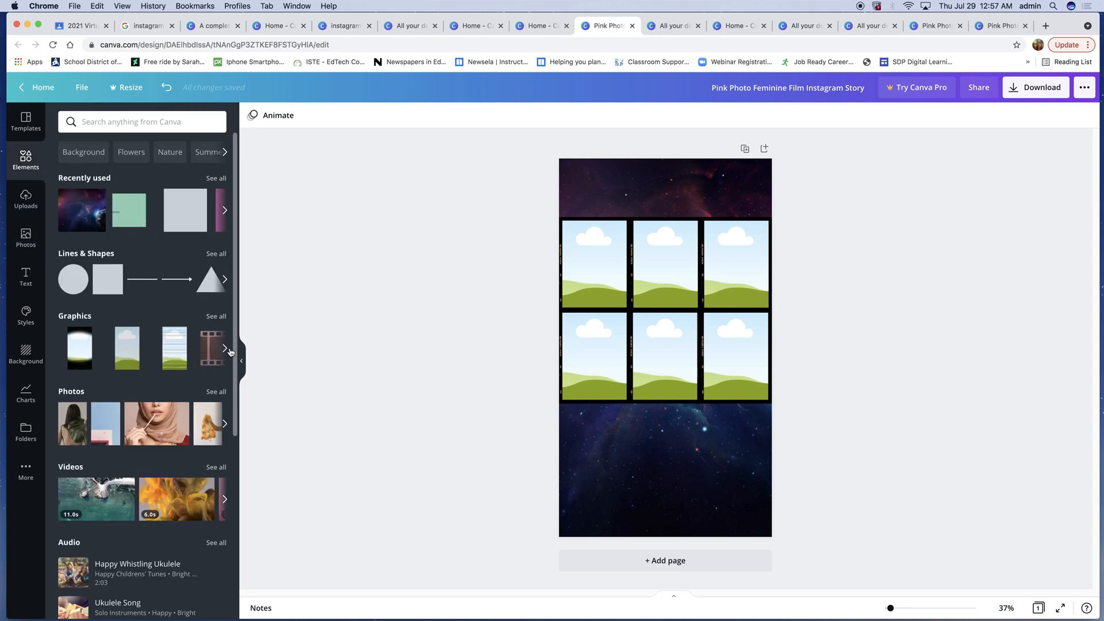
pyautogui.click(211, 317)
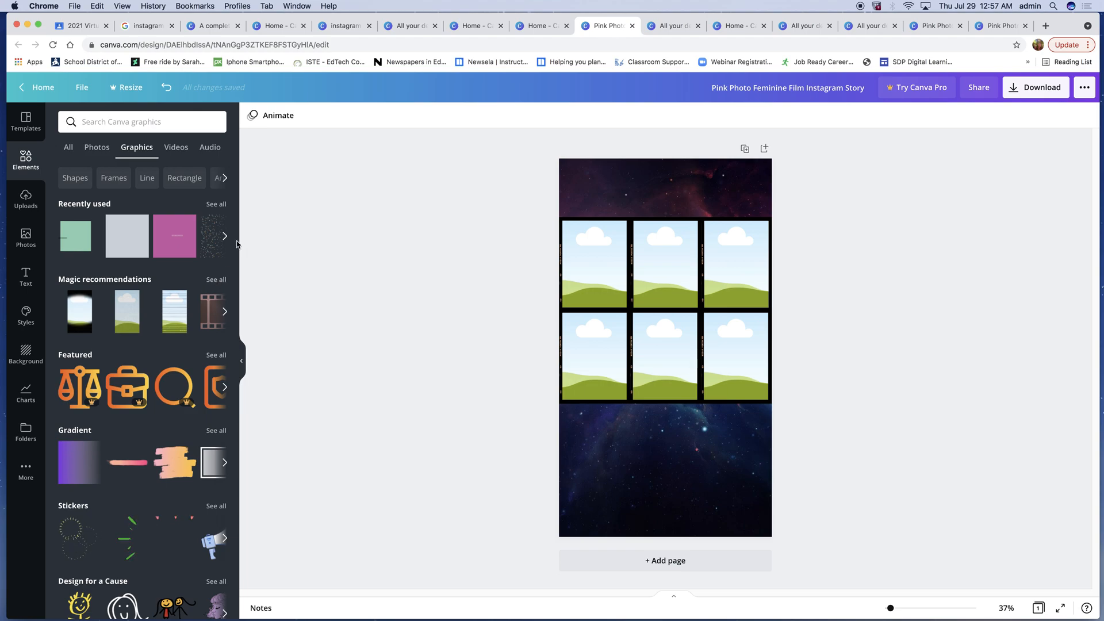
pyautogui.moveTo(249, 274)
pyautogui.mouseDown()
pyautogui.moveTo(254, 607)
pyautogui.moveTo(255, 275)
pyautogui.mouseUp()
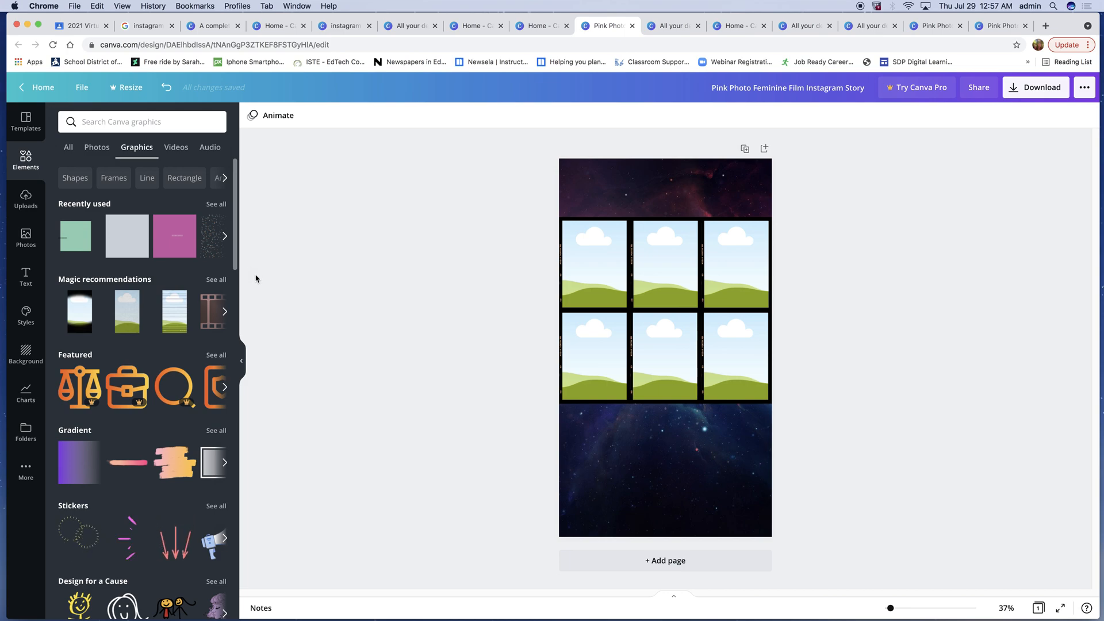
pyautogui.click(215, 280)
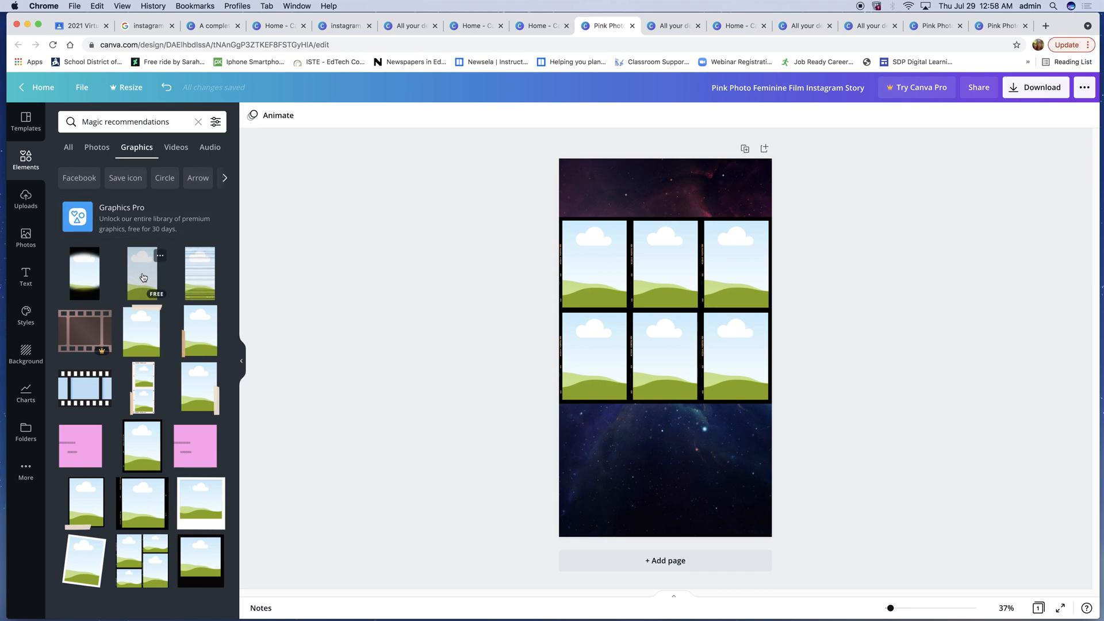
pyautogui.click(226, 179)
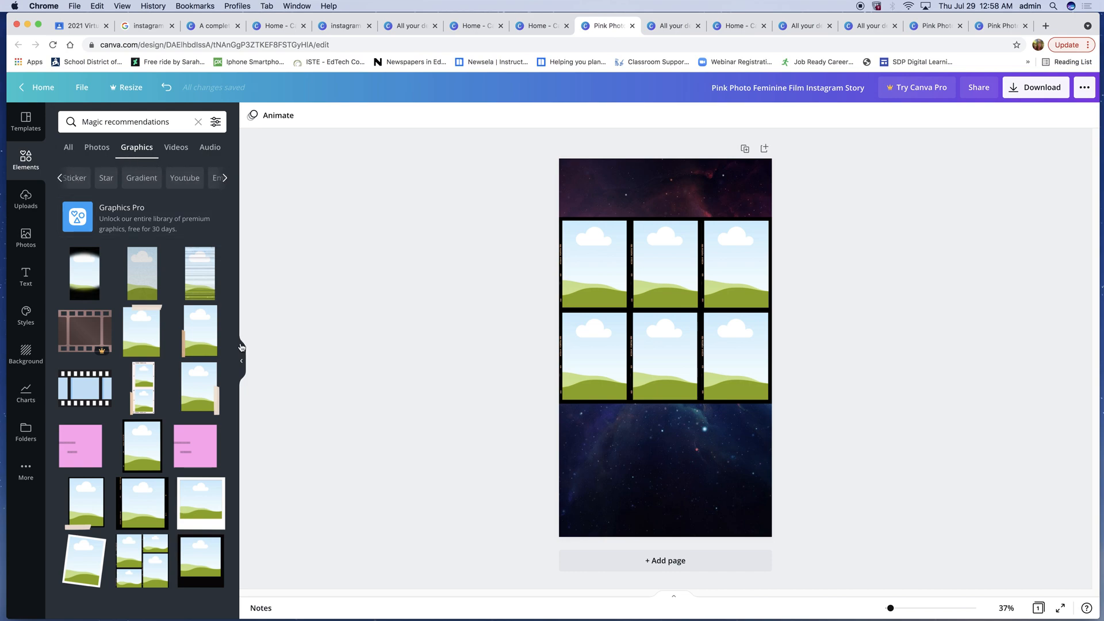
pyautogui.click(68, 151)
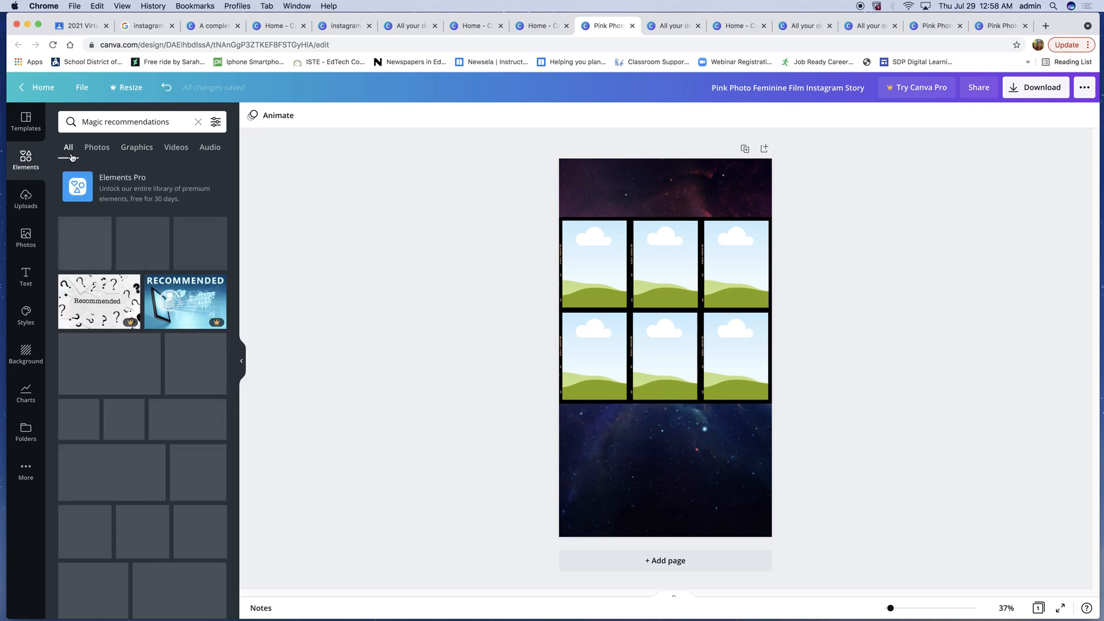
pyautogui.click(136, 148)
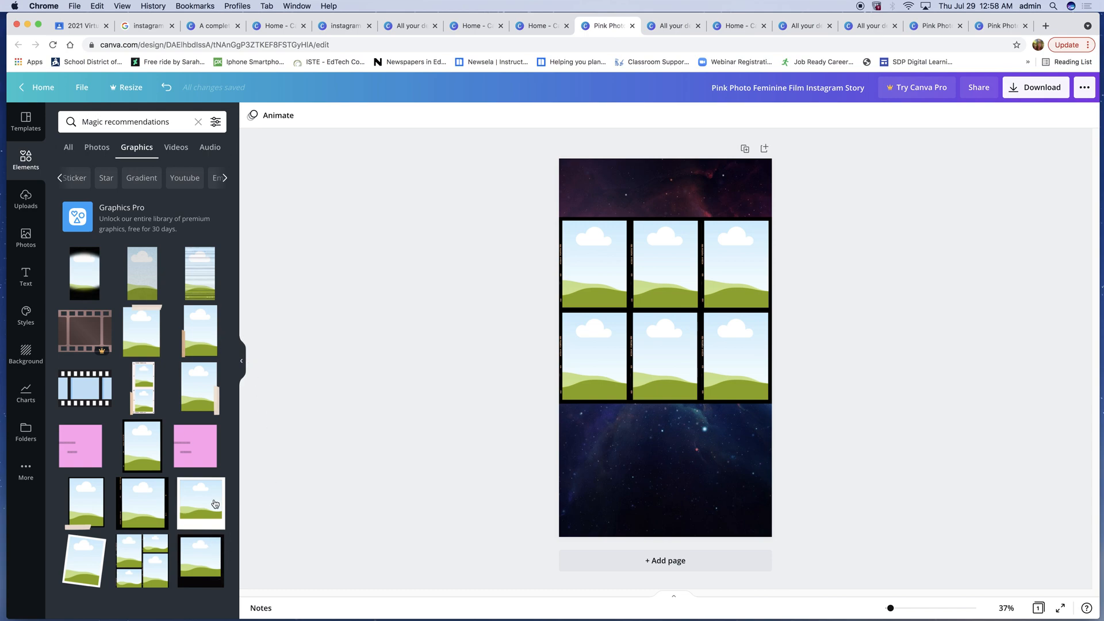
pyautogui.click(147, 279)
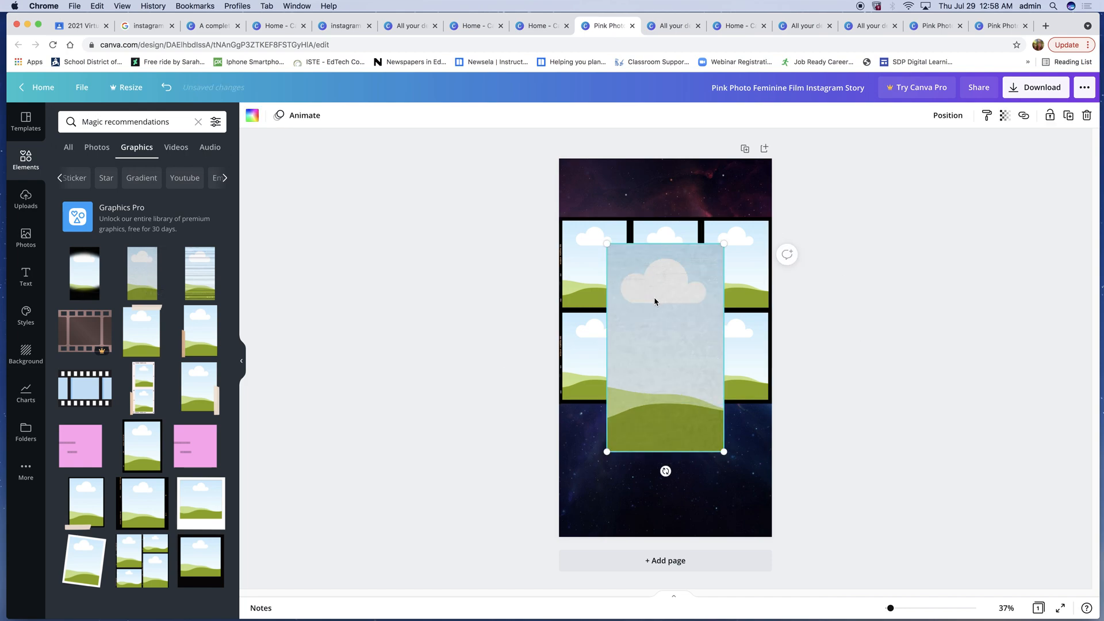
# - Move the new frame over the grid's left column and set its transparency to 17
pyautogui.moveTo(657, 306); pyautogui.dragTo(618, 285)
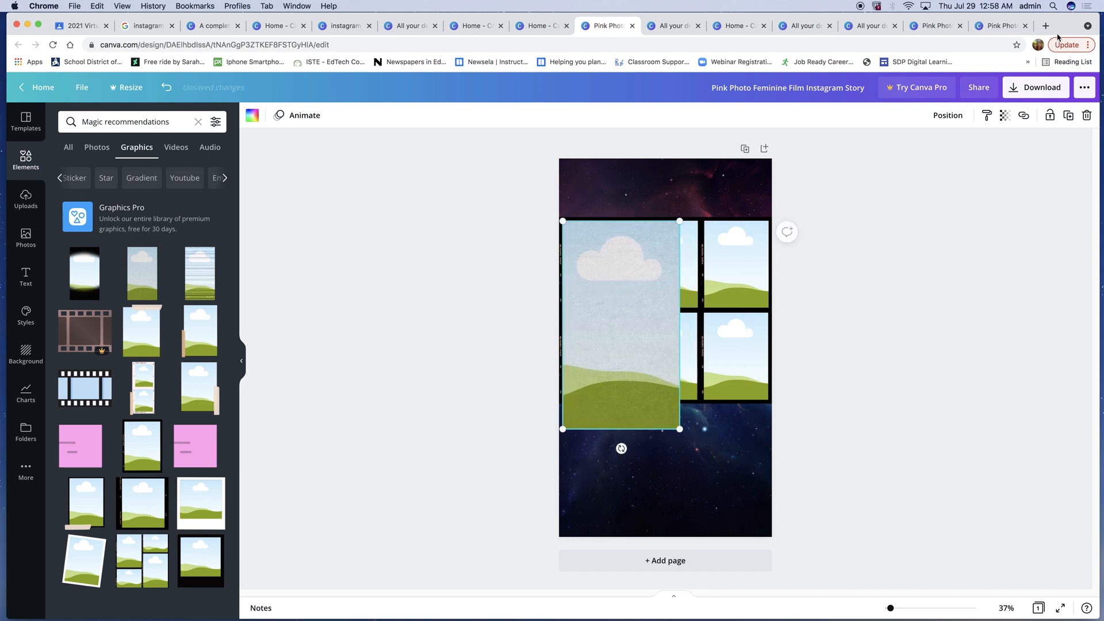
pyautogui.click(1005, 115)
pyautogui.moveTo(968, 148); pyautogui.dragTo(914, 148)
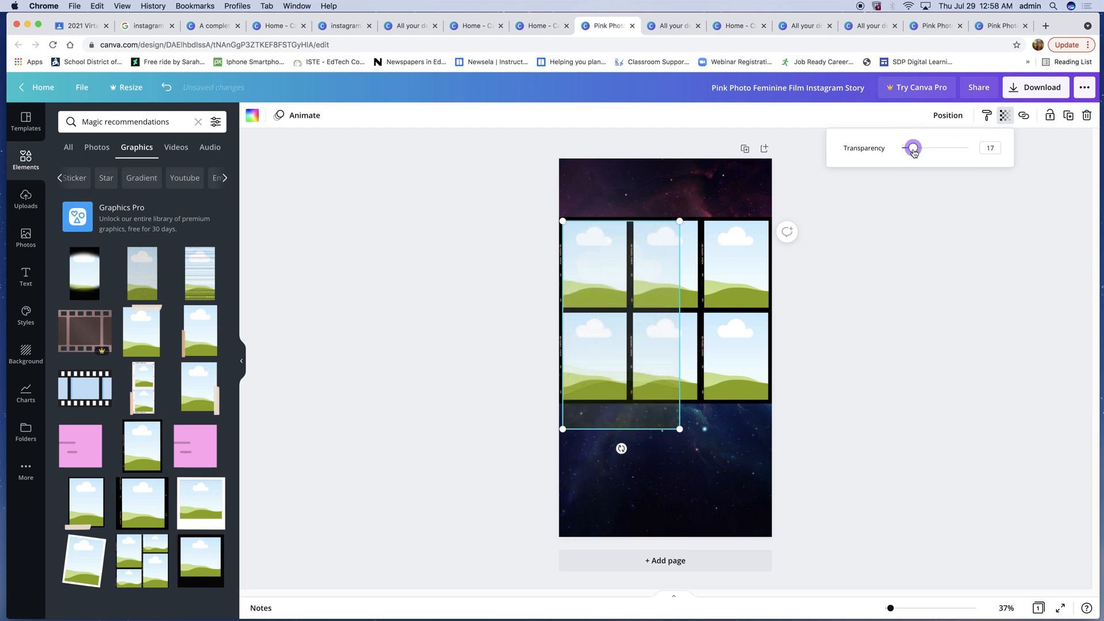
# - Resize the added cloud frame down to one grid cell, then delete it
pyautogui.moveTo(679, 430); pyautogui.dragTo(633, 298)
pyautogui.click(582, 286)
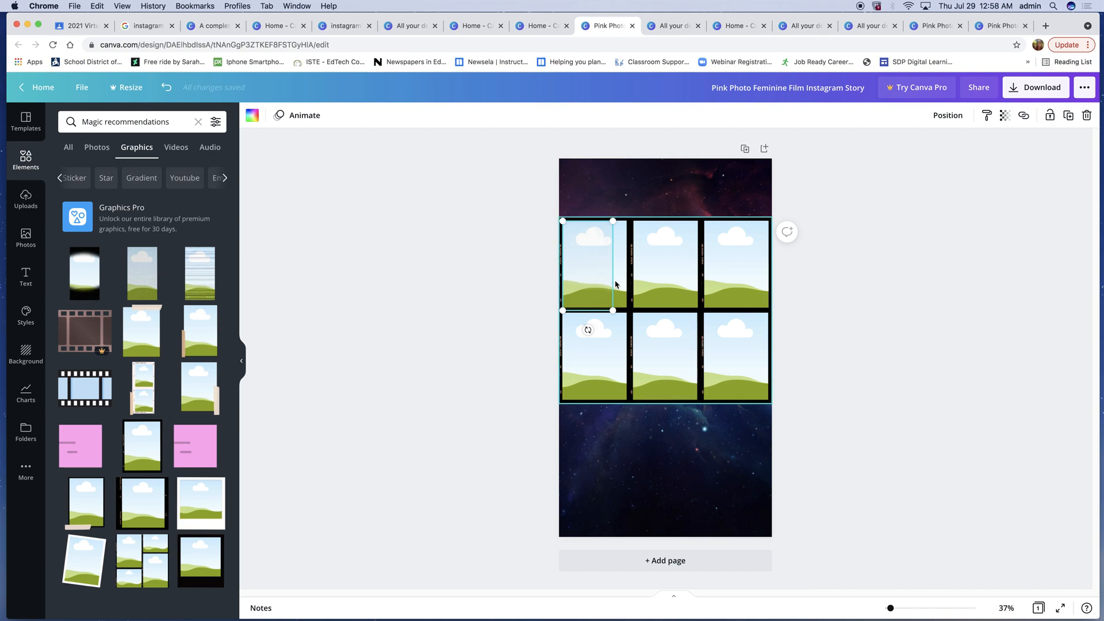
pyautogui.press('Delete')
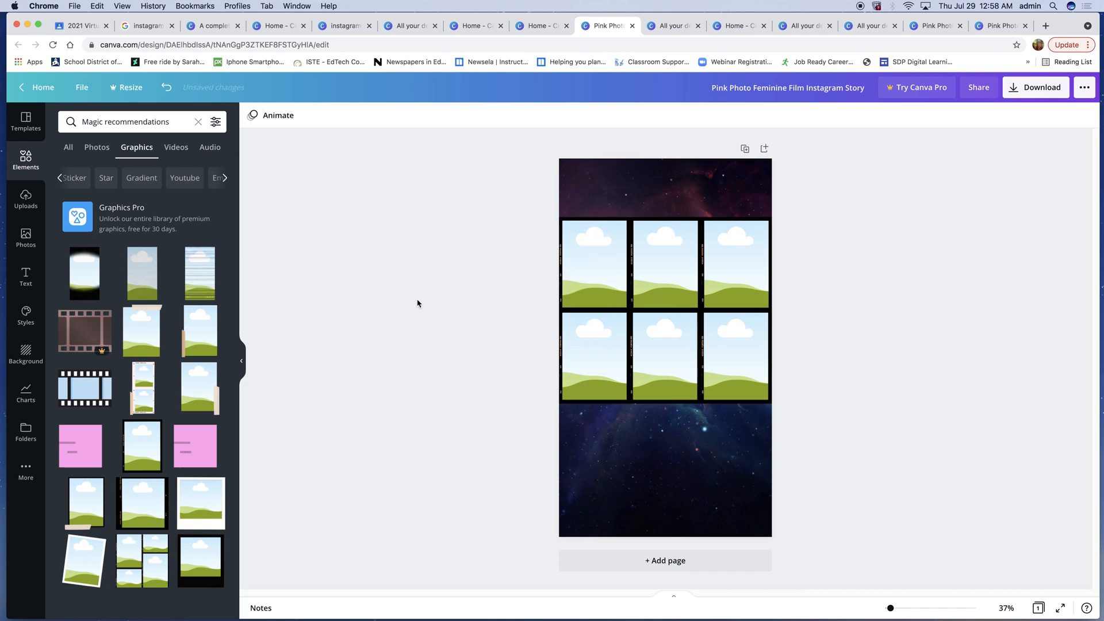
# - Add the black-bordered single frame graphic and shrink it to fit the grid's top-left cell
pyautogui.click(140, 450)
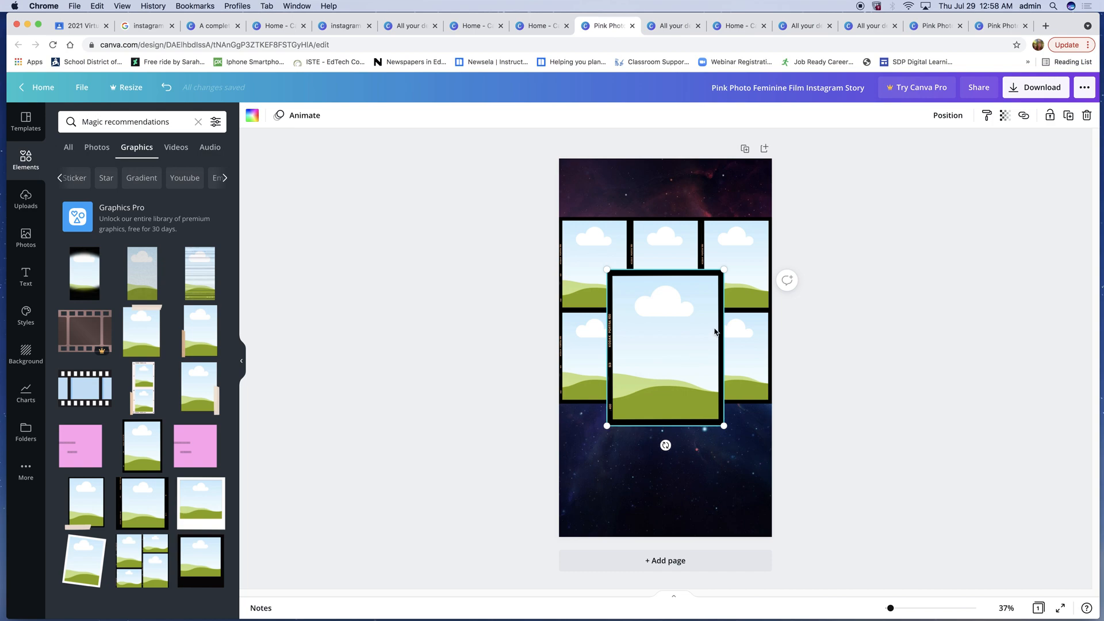
pyautogui.moveTo(723, 270); pyautogui.dragTo(598, 266)
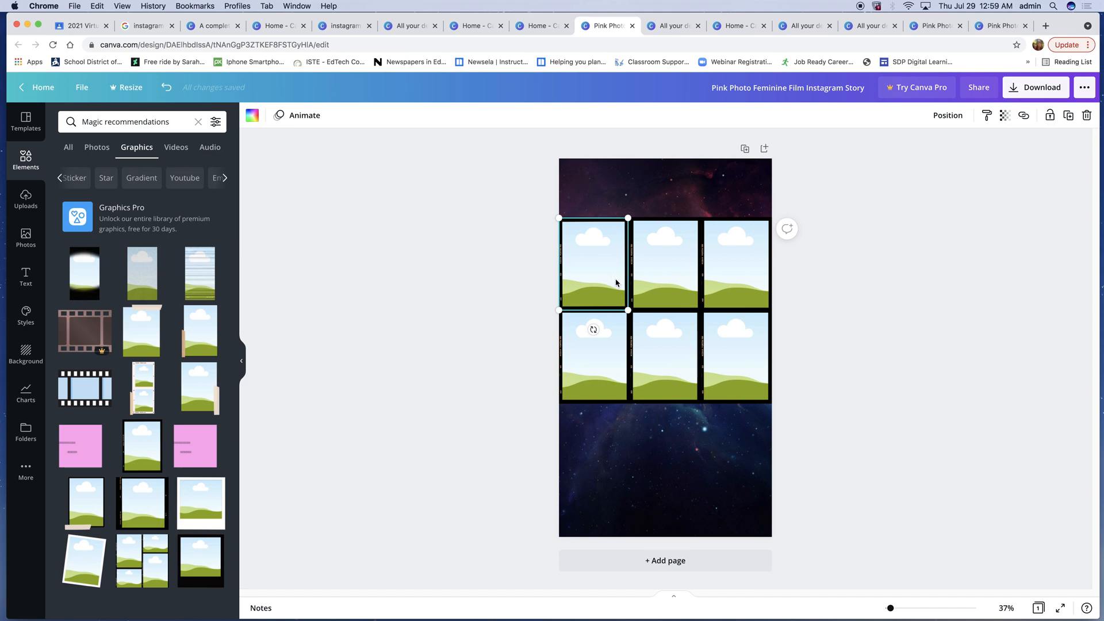
pyautogui.moveTo(616, 283); pyautogui.dragTo(661, 249)
pyautogui.click(595, 257)
pyautogui.click(588, 265)
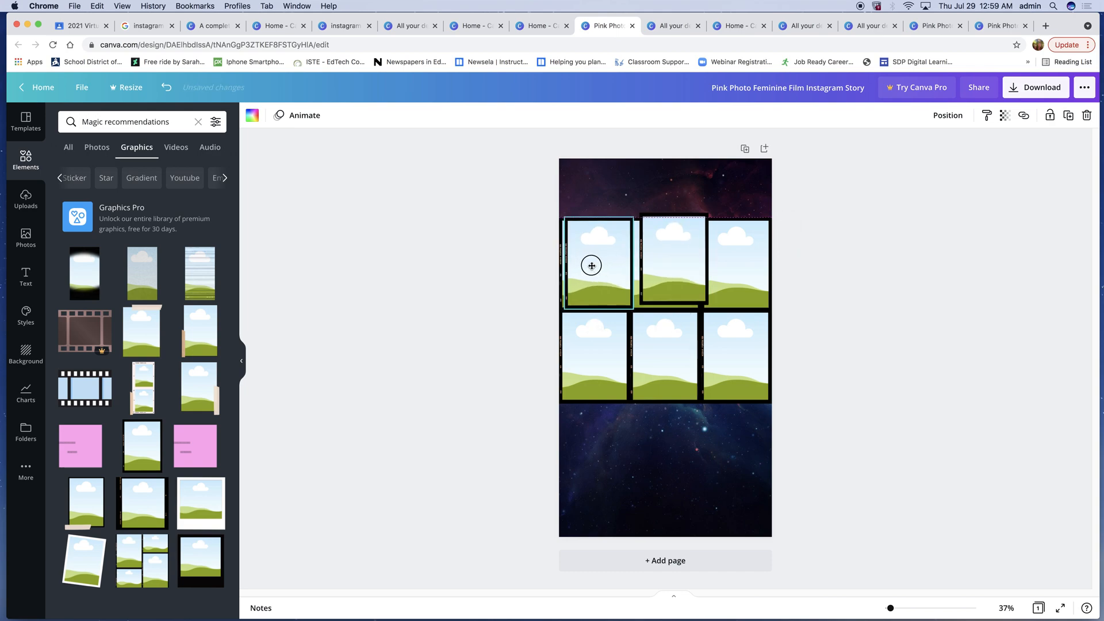
pyautogui.click(647, 253)
pyautogui.moveTo(660, 259); pyautogui.dragTo(660, 271)
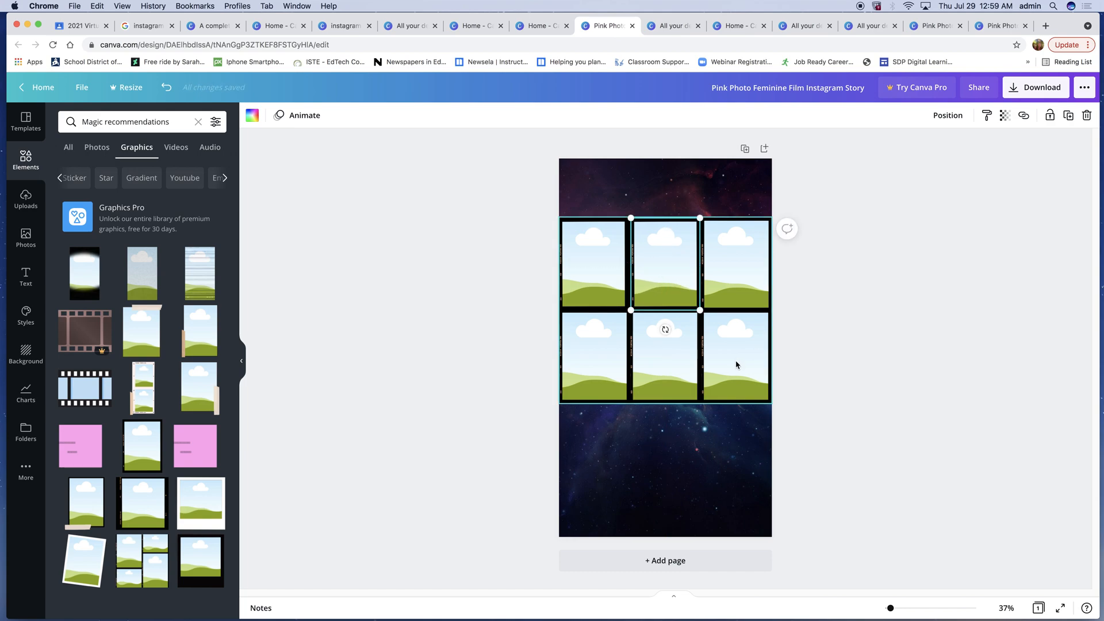
# - Delete the original photo grid and duplicate the middle frame into the top row's right position
pyautogui.click(736, 366)
pyautogui.press('Delete')
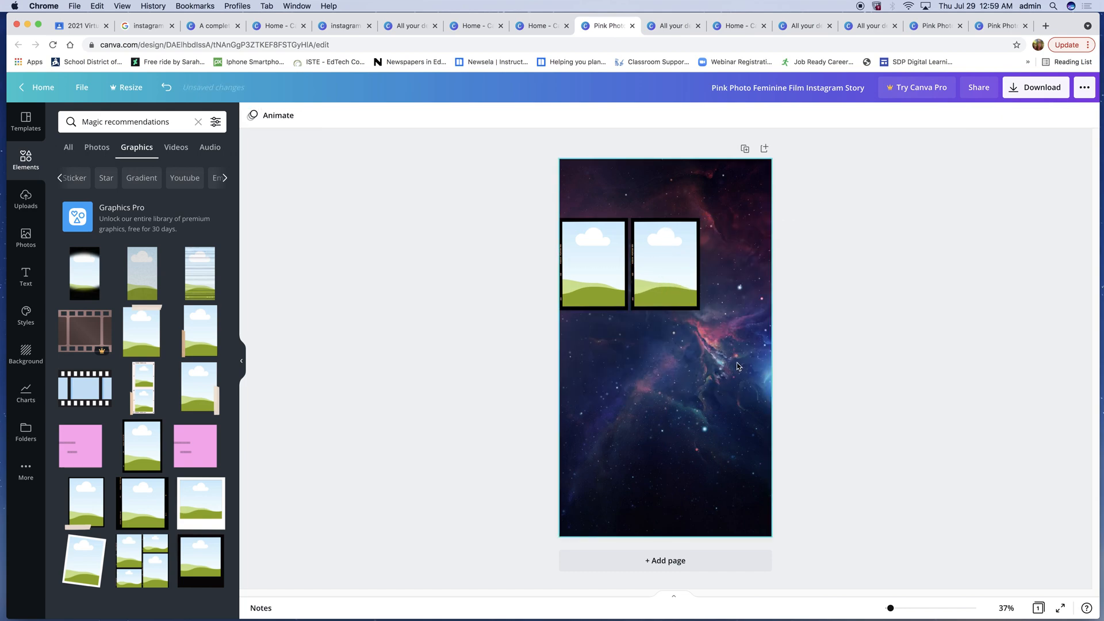
pyautogui.click(648, 278)
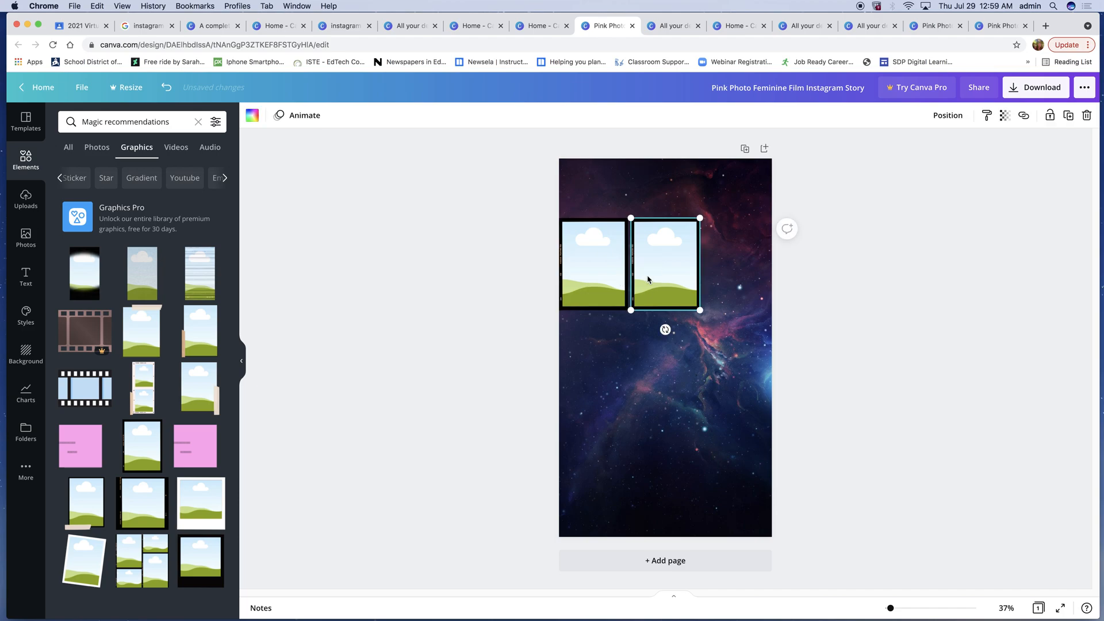
pyautogui.keyDown('alt'); pyautogui.moveTo(671, 278); pyautogui.dragTo(745, 266); pyautogui.keyUp('alt')
pyautogui.moveTo(507, 272); pyautogui.dragTo(832, 294)
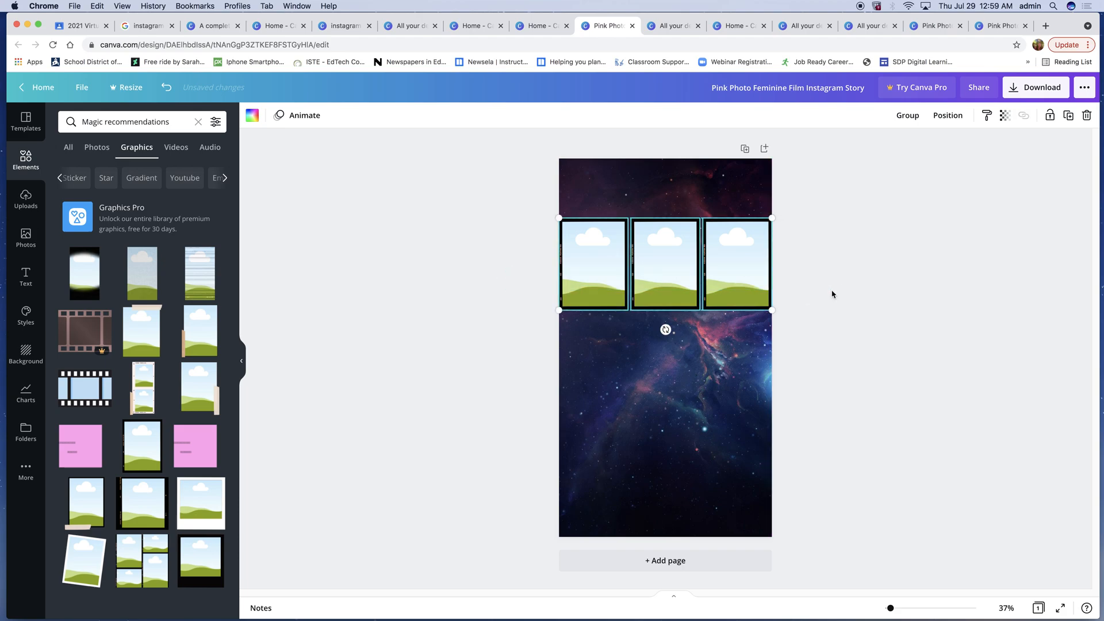
pyautogui.rightClick(734, 258)
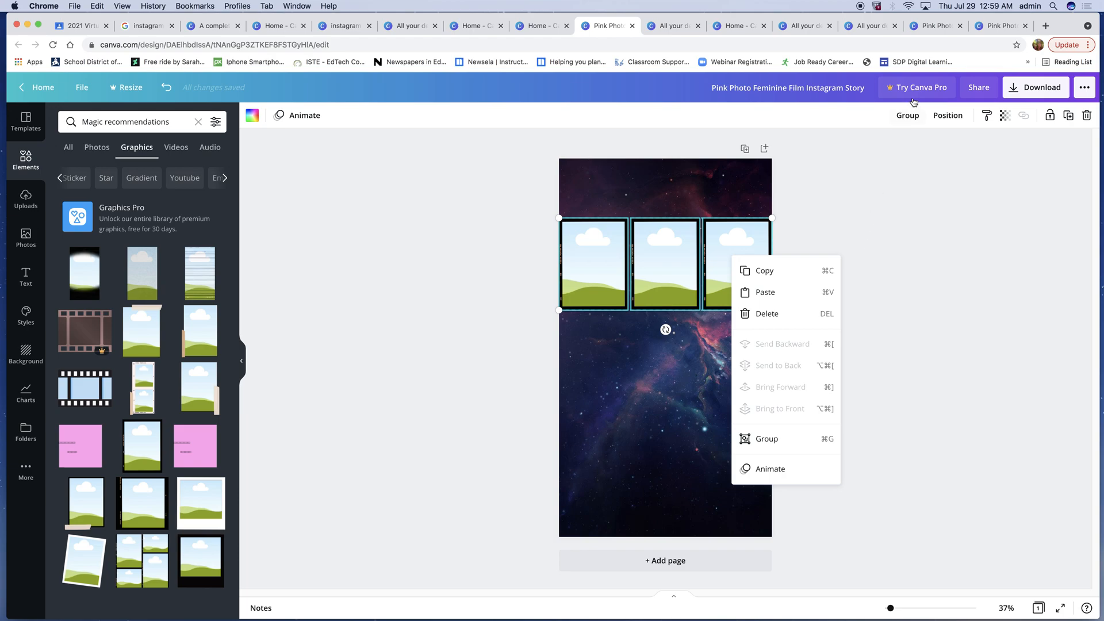
pyautogui.click(944, 115)
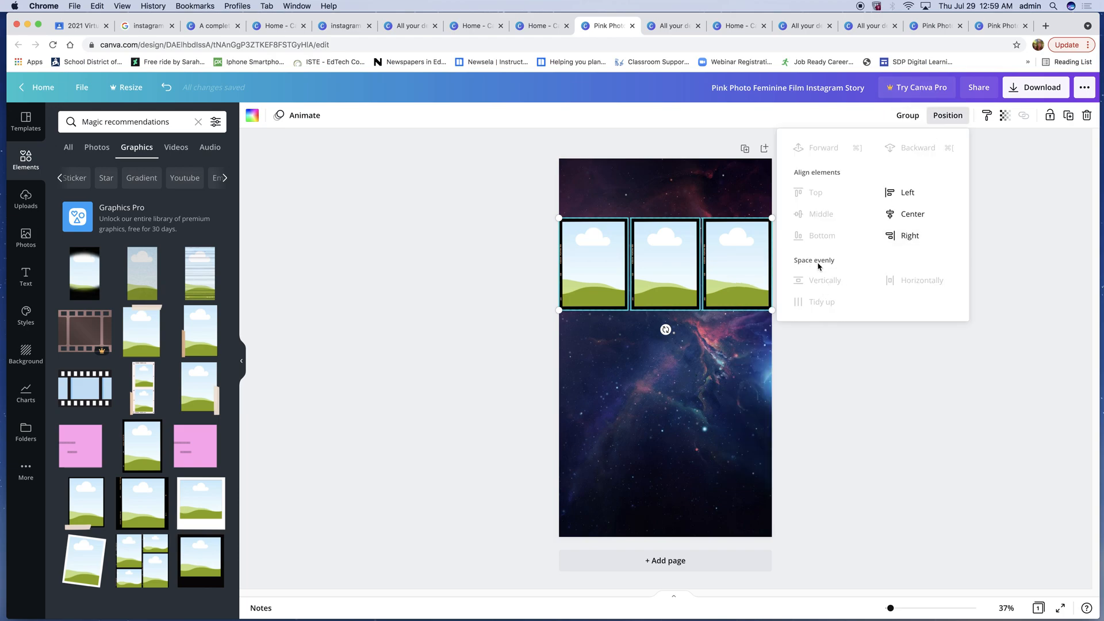
pyautogui.click(834, 354)
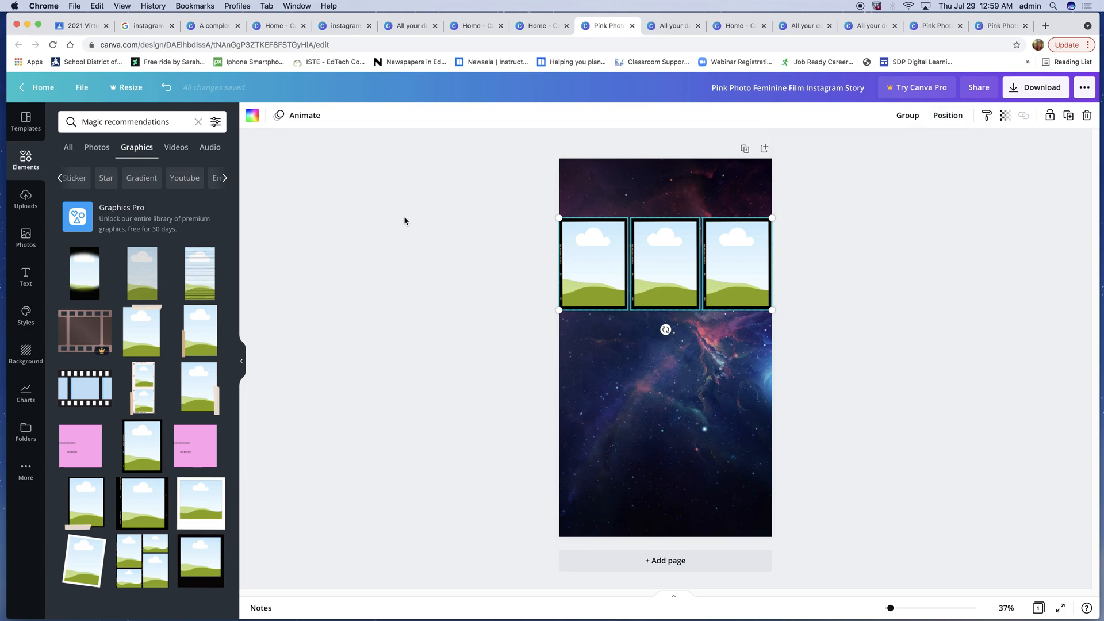
pyautogui.click(512, 252)
pyautogui.moveTo(438, 292); pyautogui.dragTo(799, 236)
pyautogui.click(945, 119)
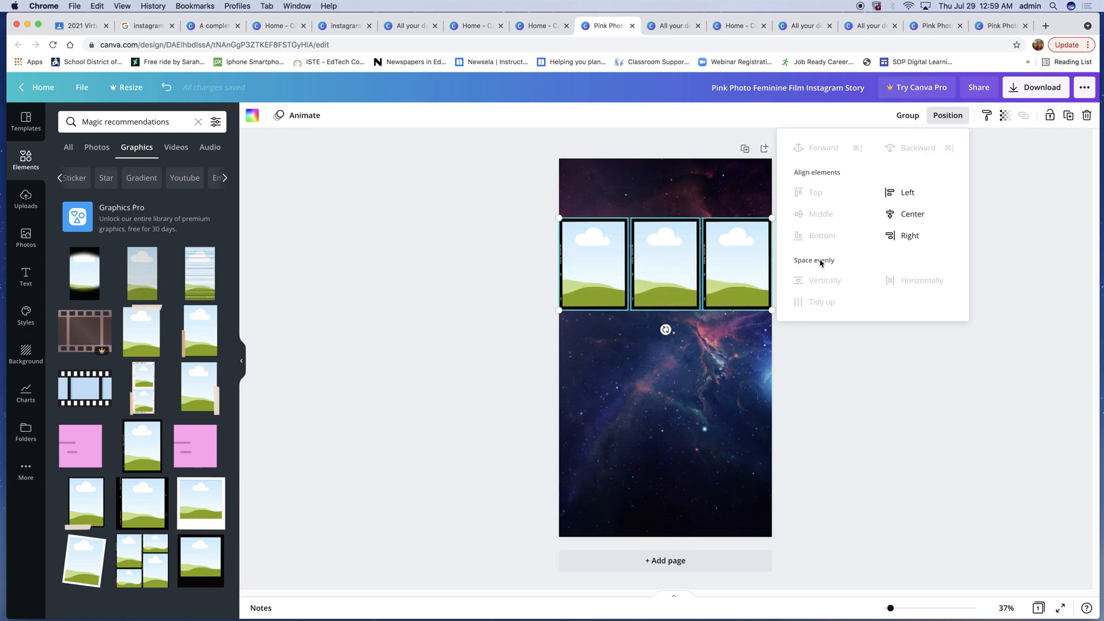
pyautogui.click(816, 302)
pyautogui.click(883, 348)
pyautogui.click(540, 241)
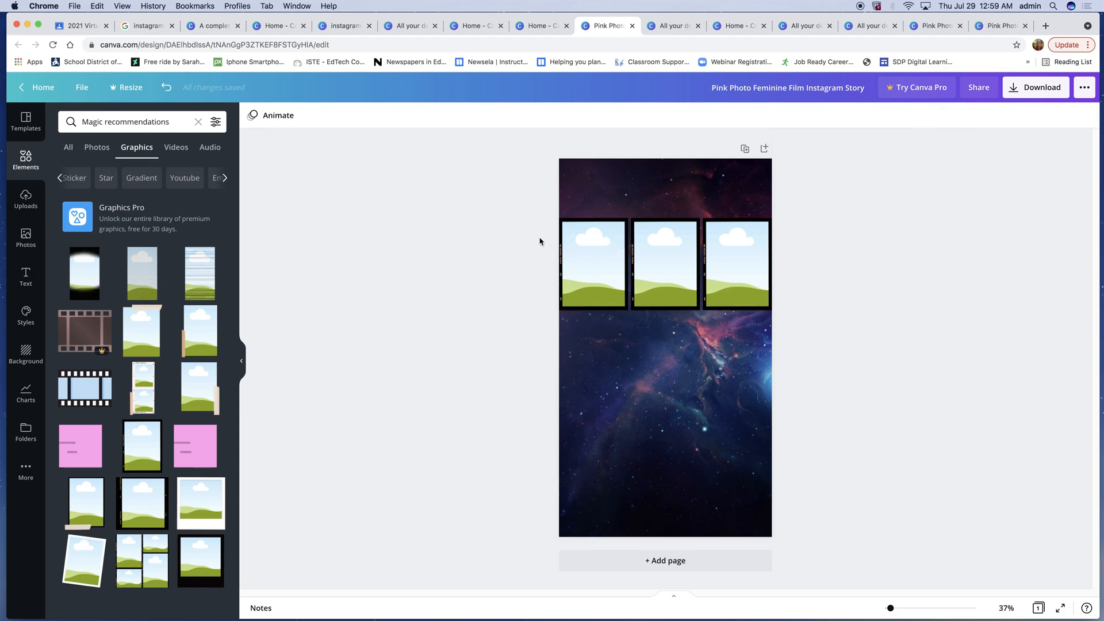
# - Select the three top-row frames and group them
pyautogui.moveTo(516, 239); pyautogui.dragTo(784, 275)
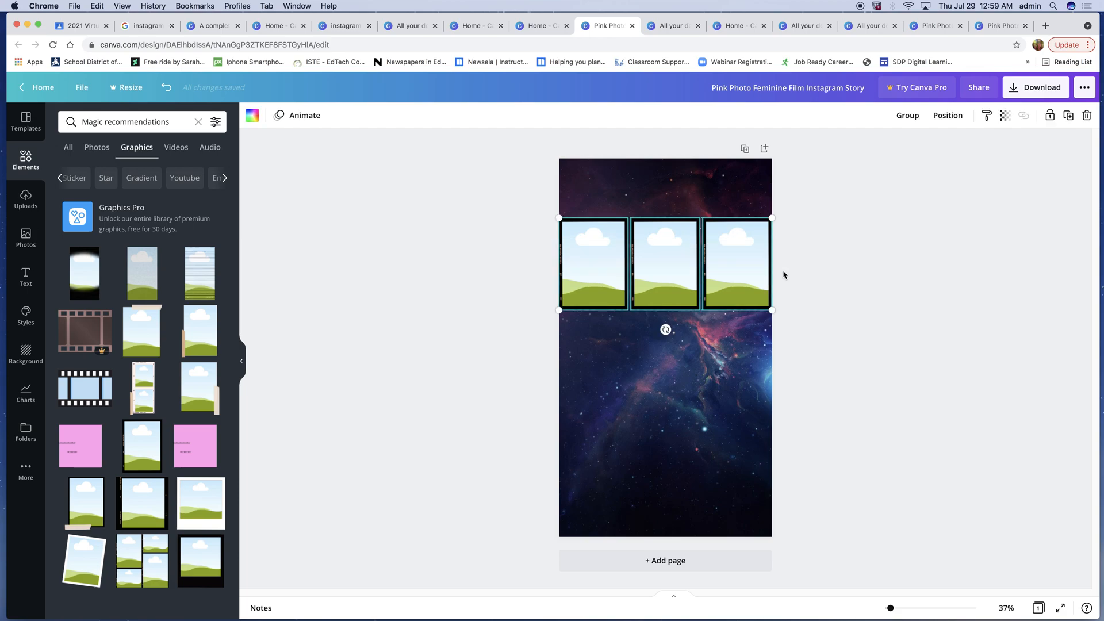
pyautogui.click(854, 246)
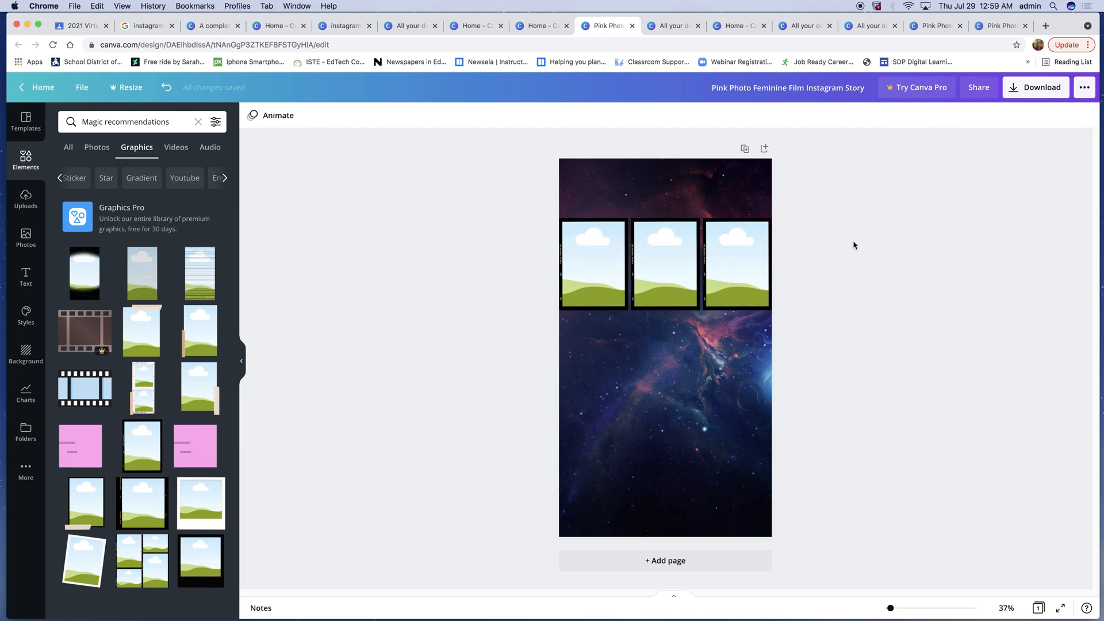
pyautogui.moveTo(518, 235); pyautogui.dragTo(816, 284)
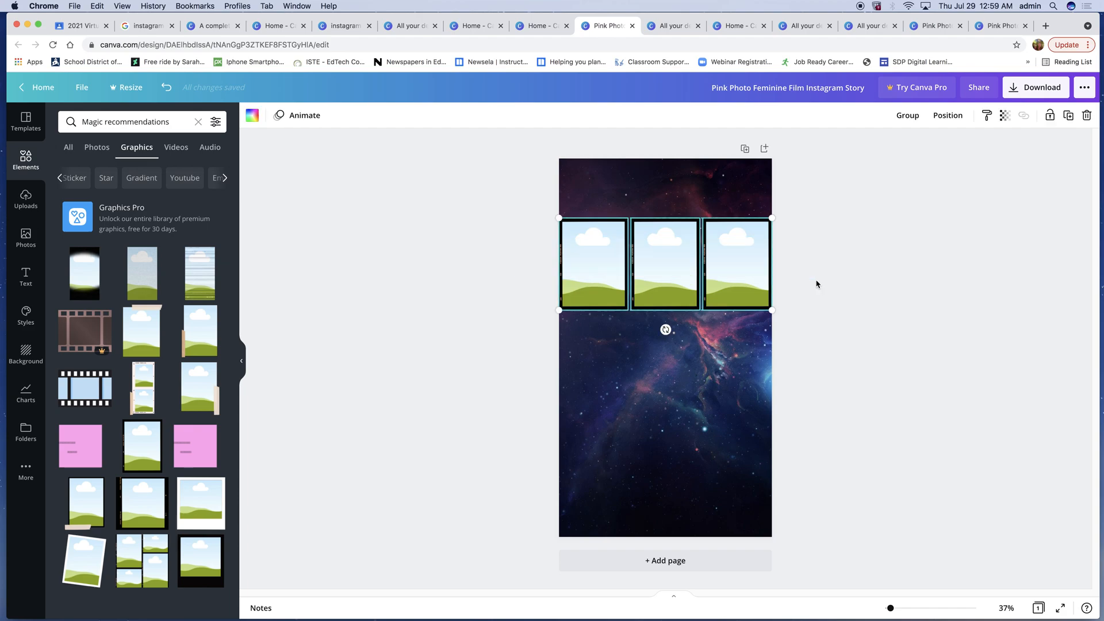
pyautogui.click(907, 116)
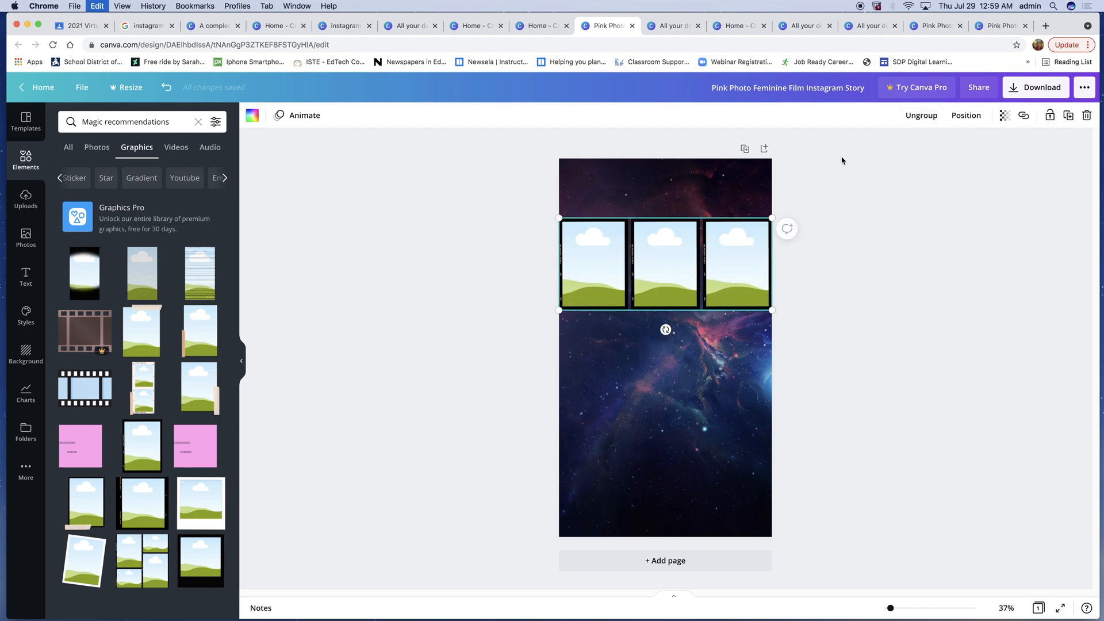
# - Duplicate the frame row twice, placing the copies as a second and third row below it
pyautogui.press('super+d')
pyautogui.moveTo(653, 270); pyautogui.dragTo(647, 364)
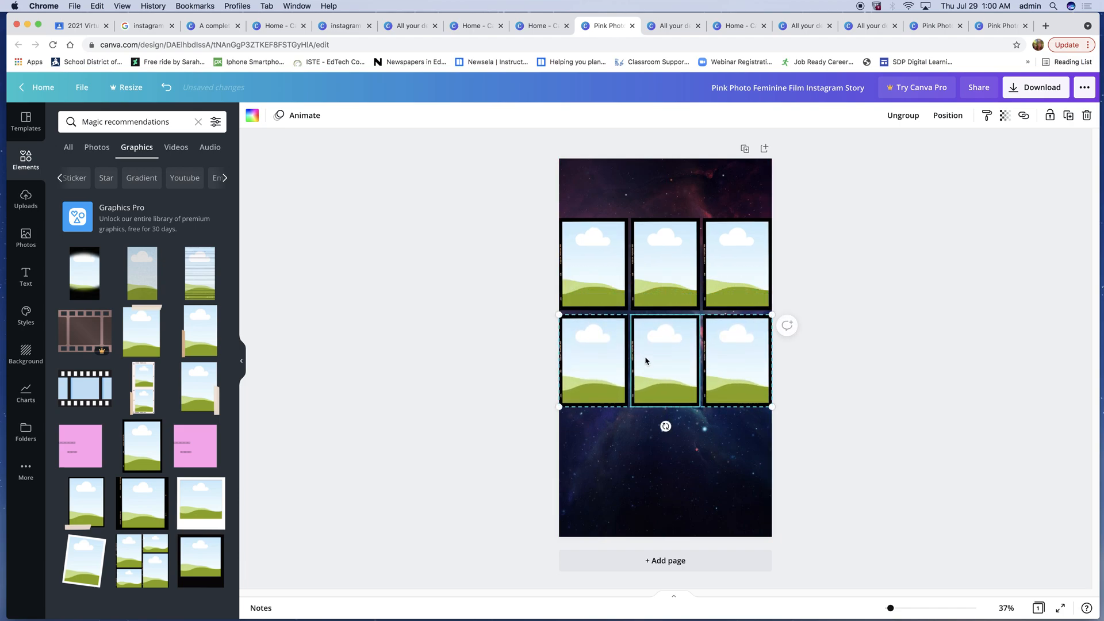
pyautogui.press('super+d')
pyautogui.moveTo(657, 245); pyautogui.dragTo(651, 434)
# - Select all three rows, tidy up their spacing, and move the whole grid slightly lower
pyautogui.moveTo(531, 258); pyautogui.dragTo(774, 477)
pyautogui.click(946, 117)
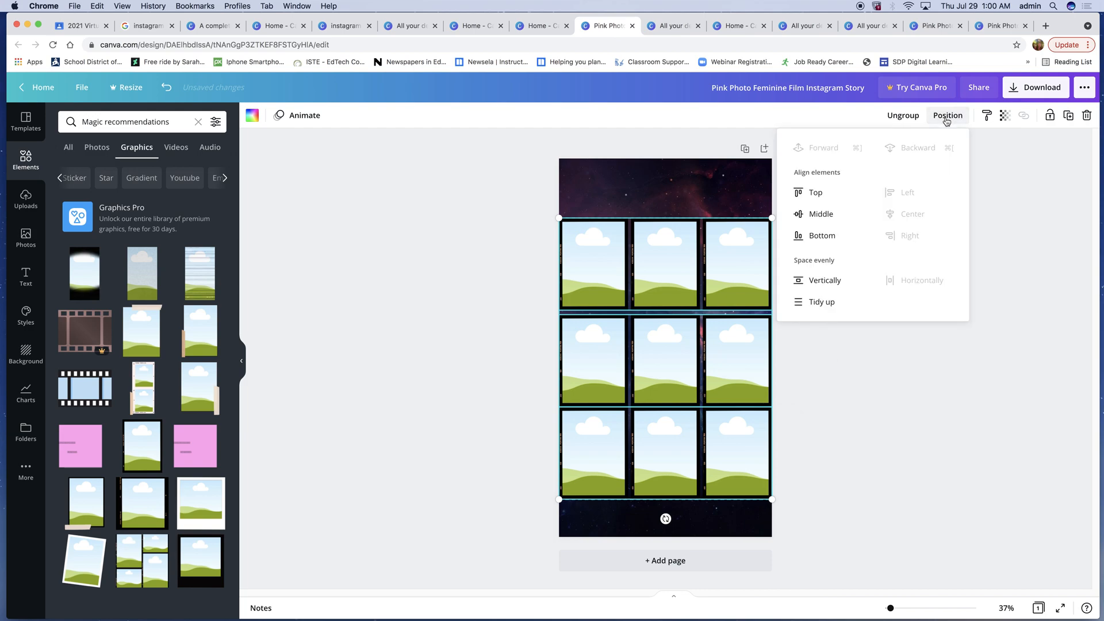
pyautogui.click(819, 303)
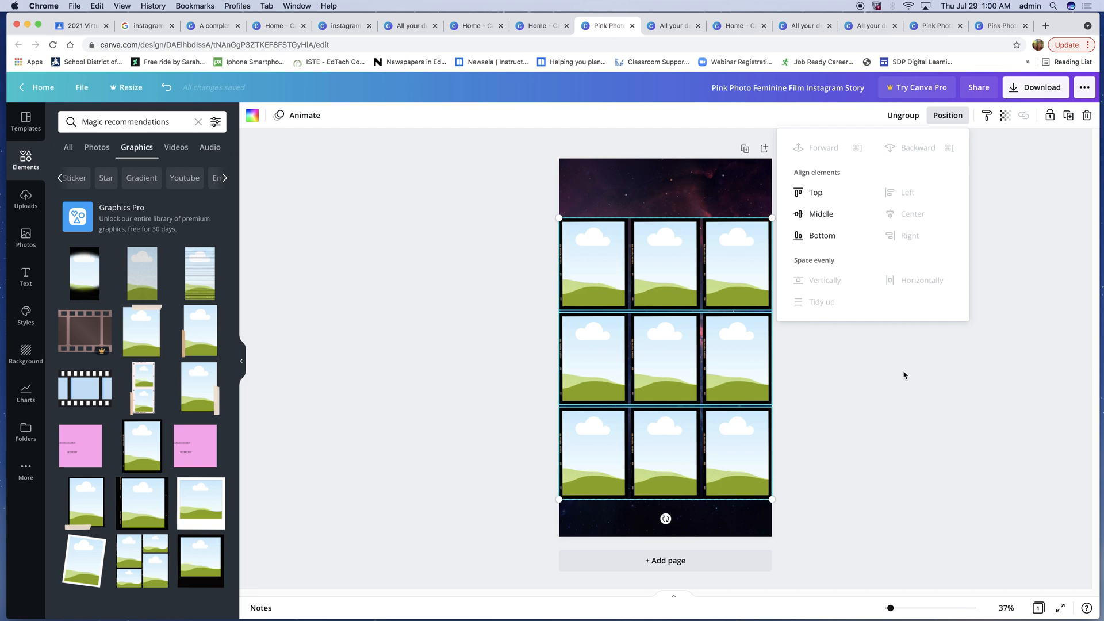
pyautogui.moveTo(656, 243); pyautogui.dragTo(658, 262)
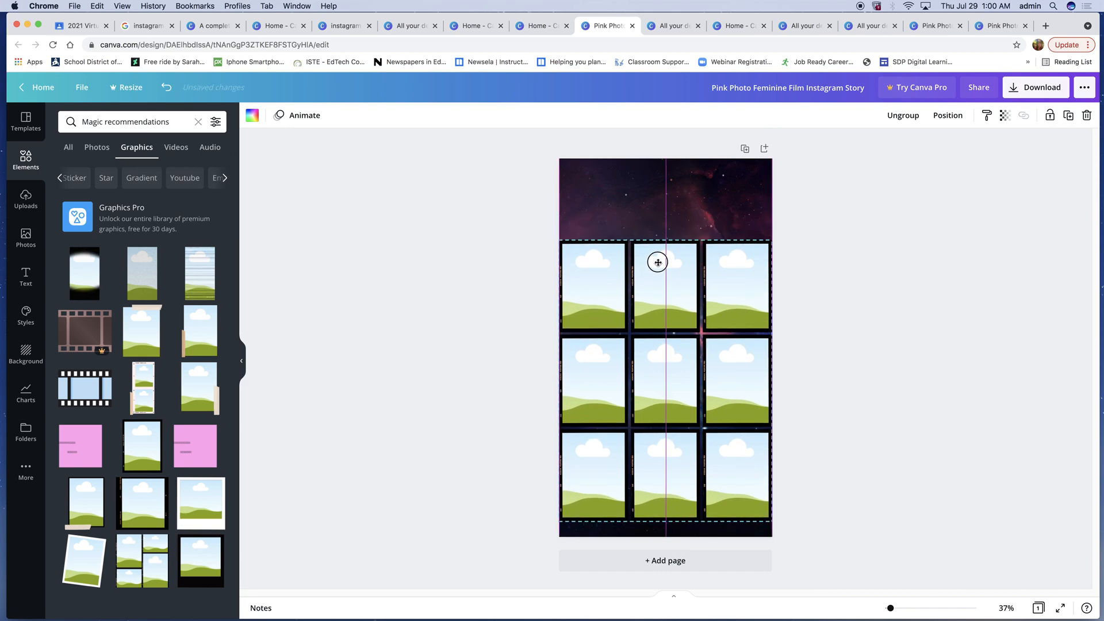
pyautogui.click(932, 264)
pyautogui.moveTo(540, 270); pyautogui.dragTo(787, 489)
pyautogui.click(888, 362)
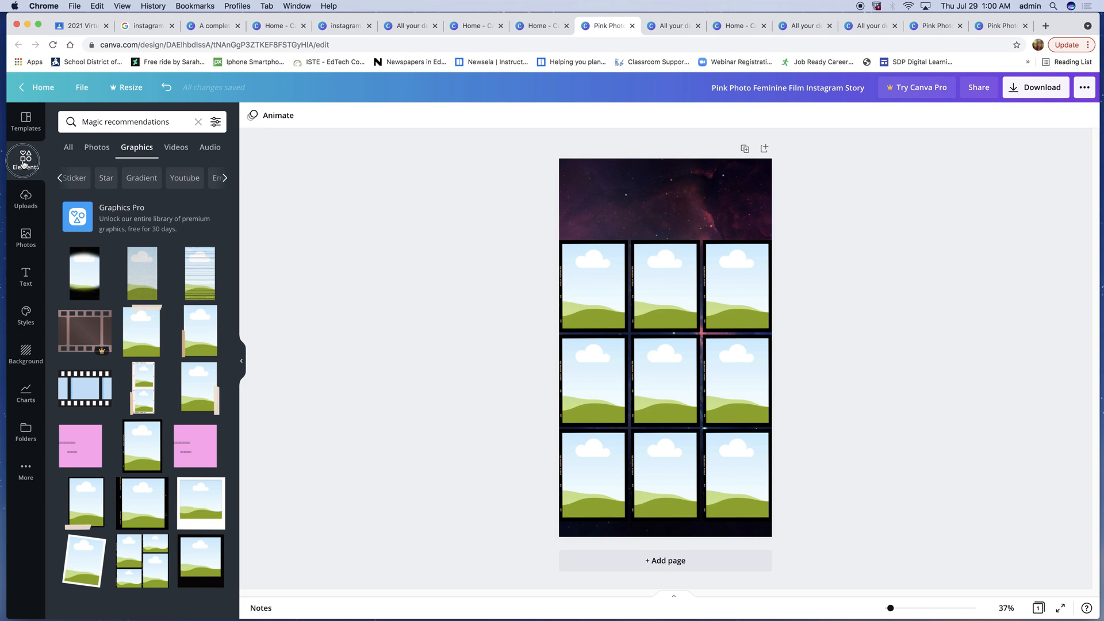
# - Clear the elements search, add a square shape to the page, and color it light gray
pyautogui.click(70, 149)
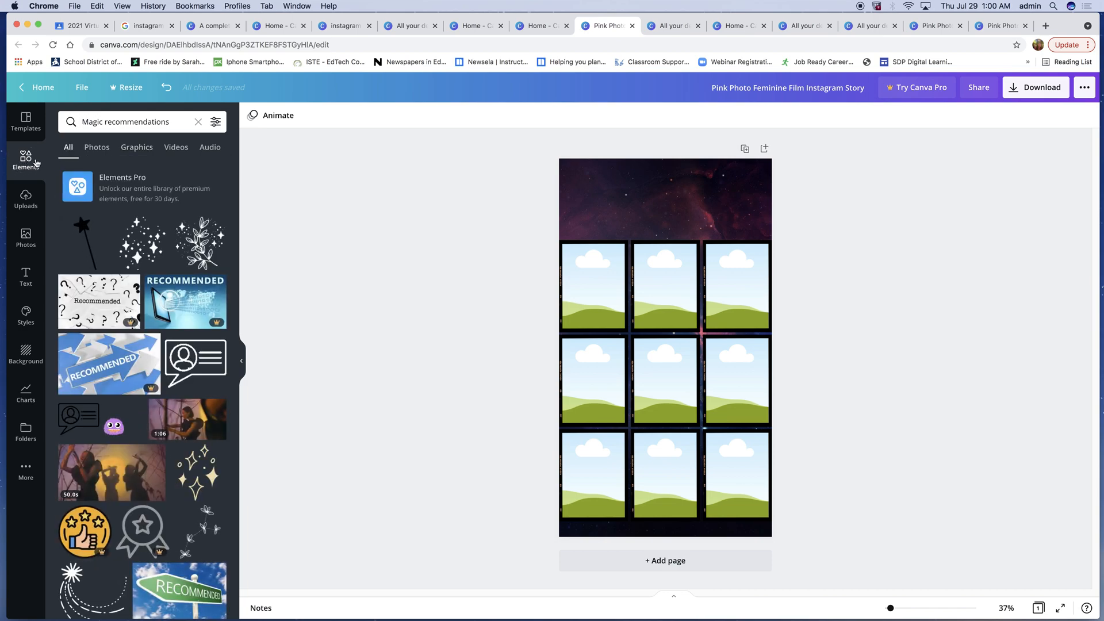
pyautogui.click(199, 124)
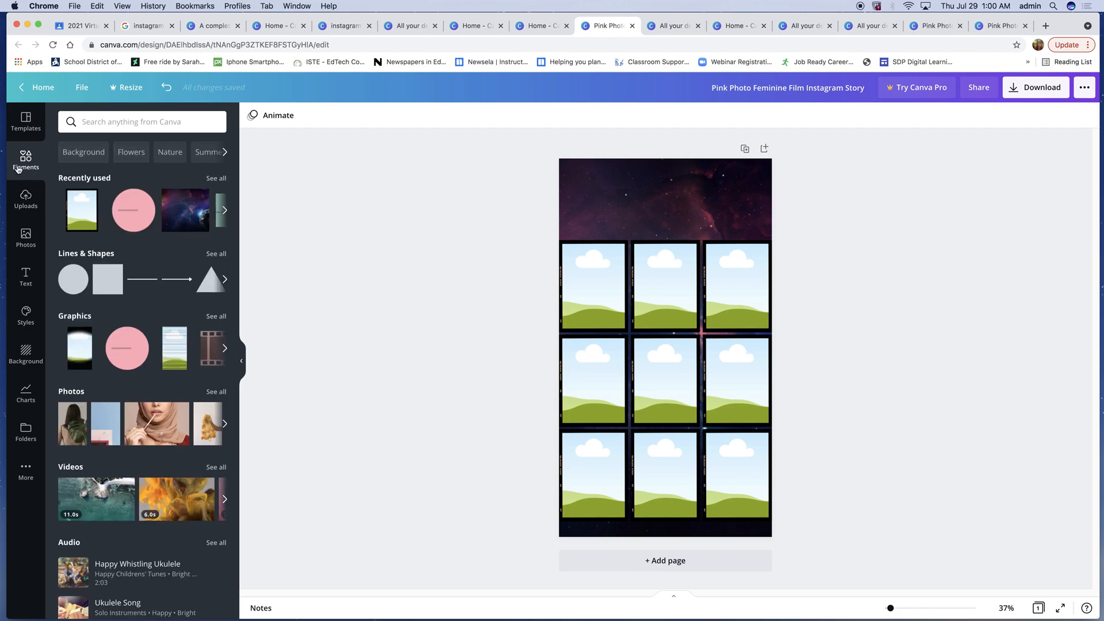
pyautogui.click(100, 282)
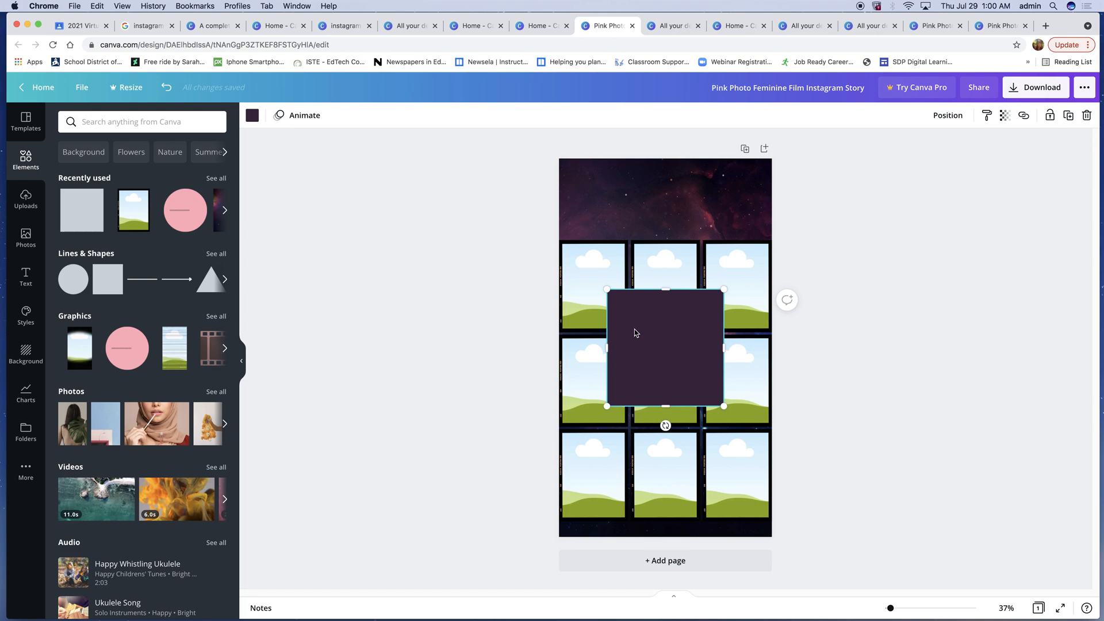
pyautogui.click(1004, 116)
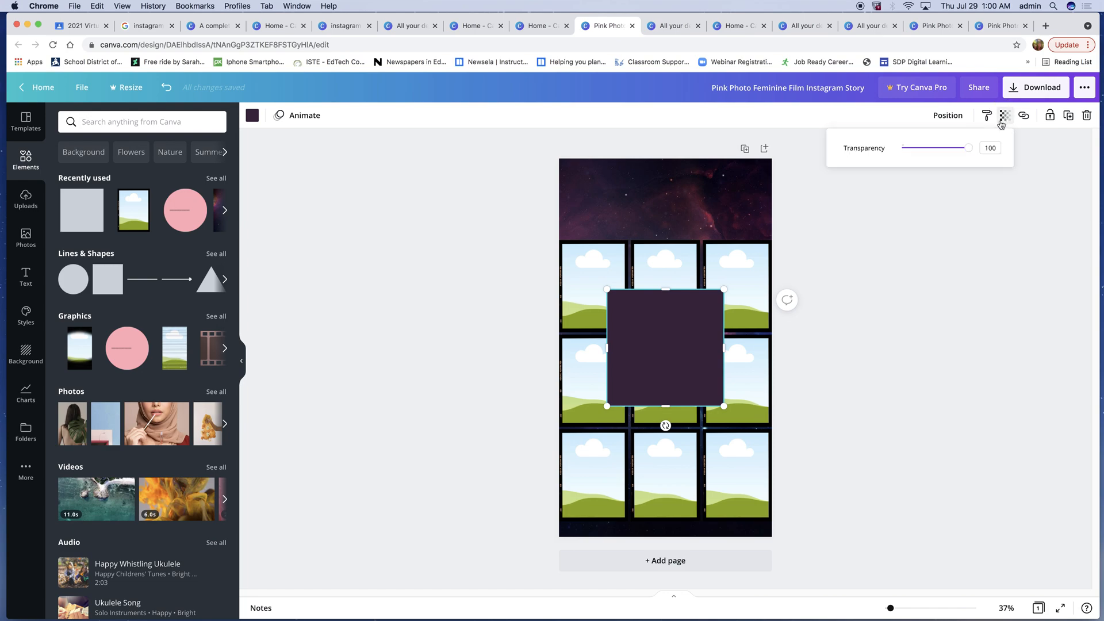
pyautogui.click(252, 115)
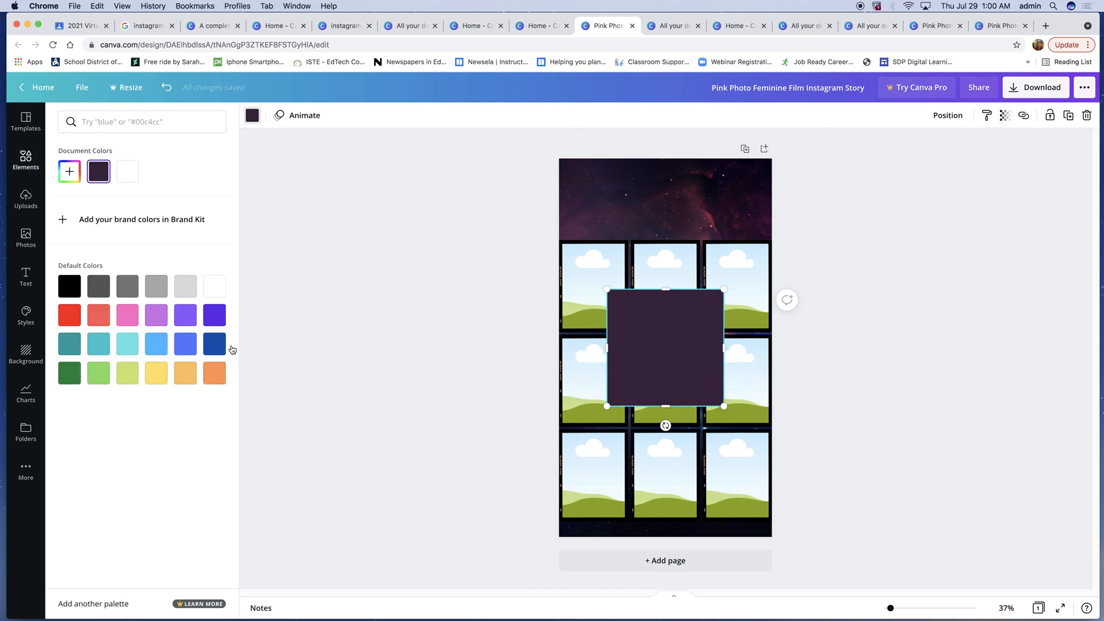
pyautogui.click(185, 288)
# - Move the gray square to the grid's top-left corner and set its transparency to 16
pyautogui.moveTo(665, 330); pyautogui.dragTo(618, 269)
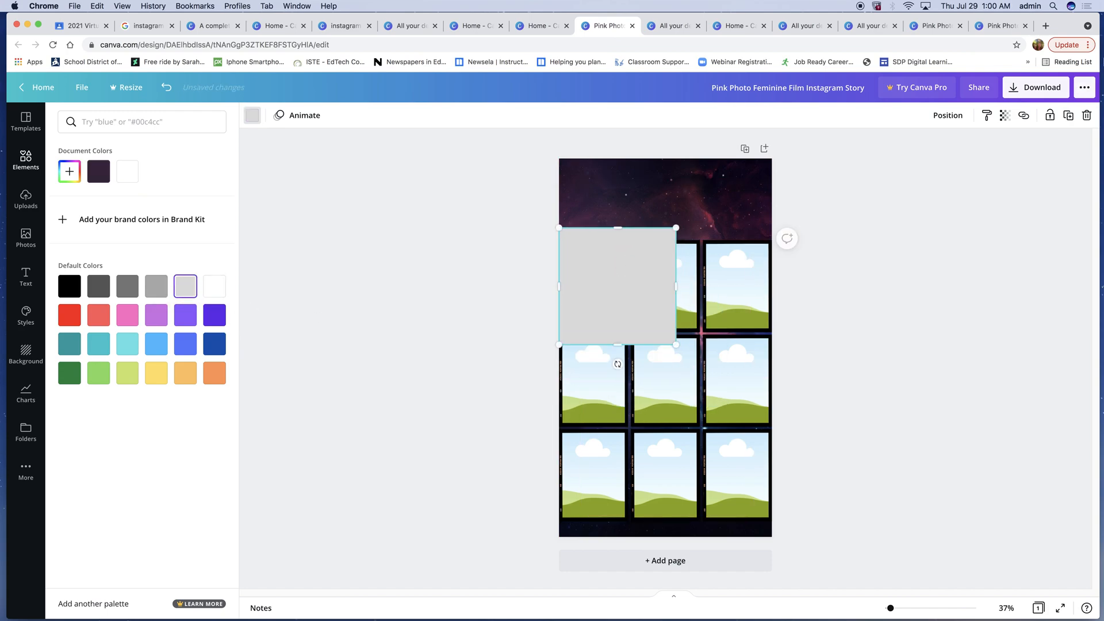
pyautogui.click(1005, 115)
pyautogui.moveTo(968, 147); pyautogui.dragTo(913, 148)
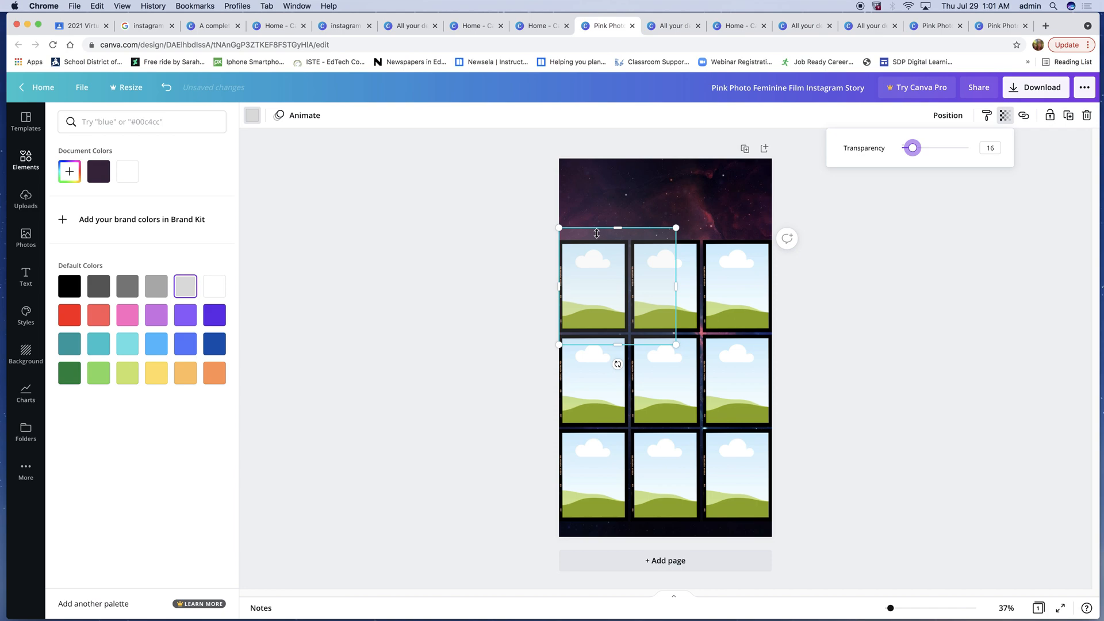
# - Resize the gray square to cover the entire three-row frame grid
pyautogui.moveTo(613, 229); pyautogui.dragTo(612, 238)
pyautogui.moveTo(676, 344); pyautogui.dragTo(746, 458)
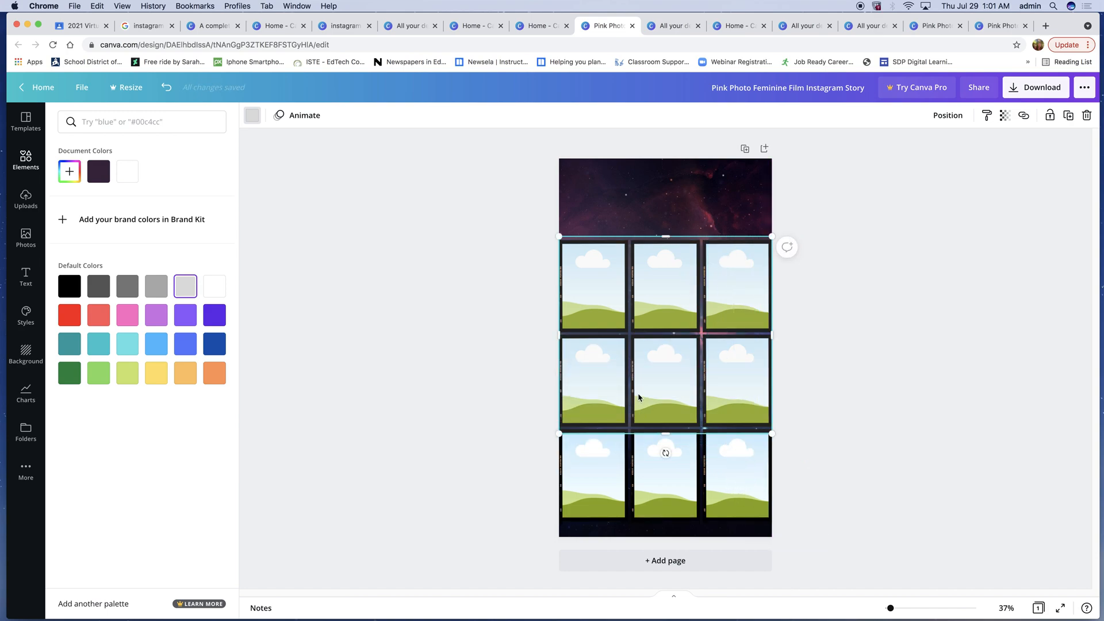
pyautogui.moveTo(664, 435); pyautogui.dragTo(665, 526)
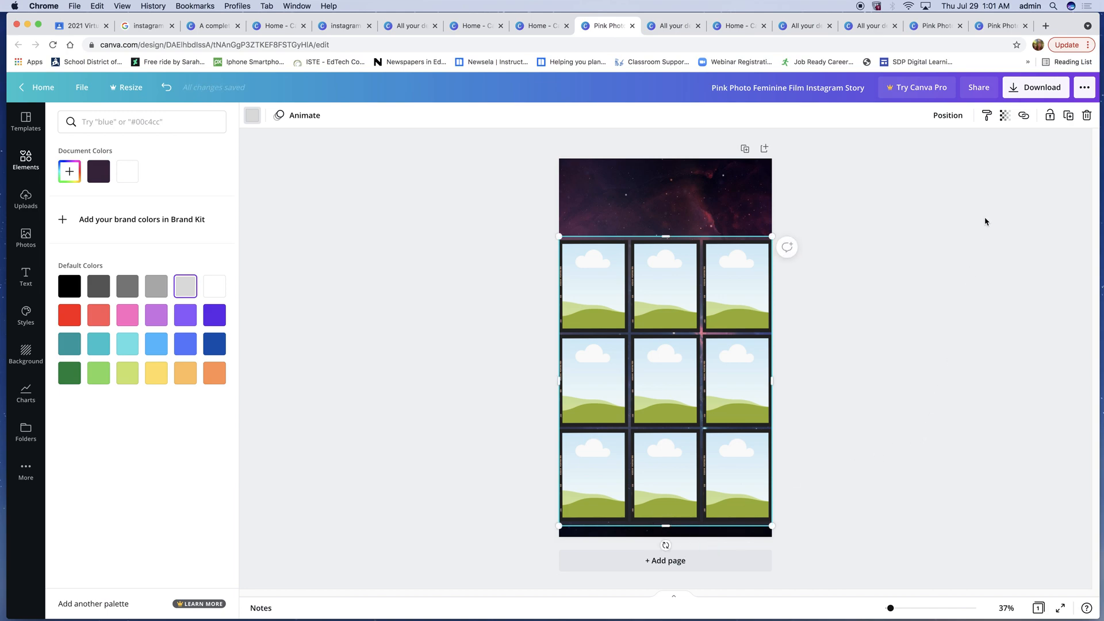
# - Set the square's transparency to 100 and send it one layer backward
pyautogui.click(1005, 115)
pyautogui.moveTo(913, 148); pyautogui.dragTo(1017, 158)
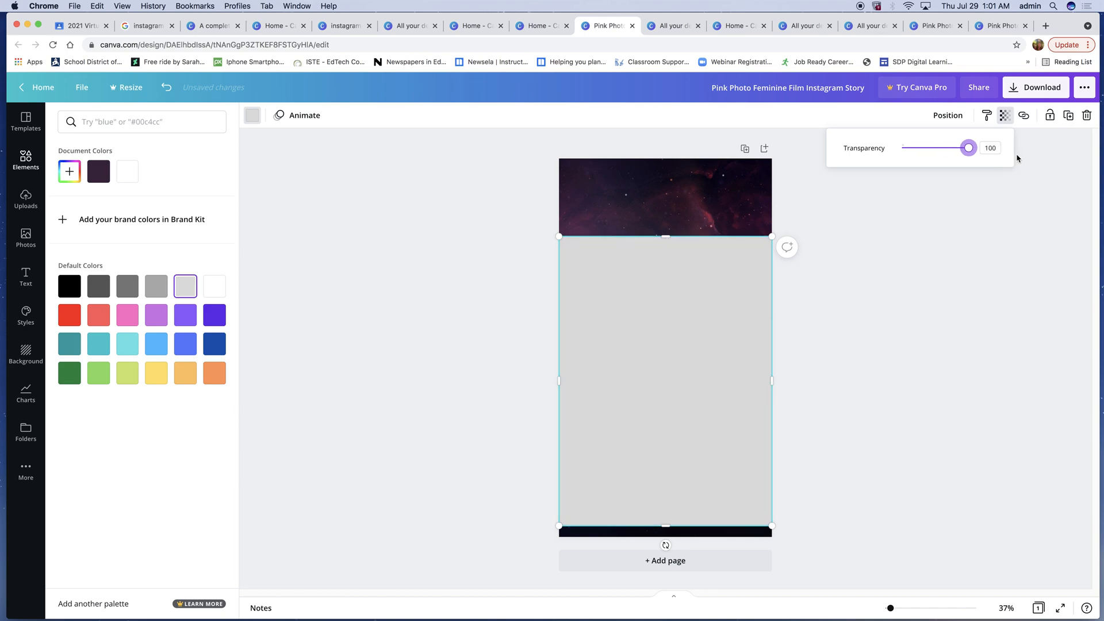
pyautogui.click(944, 116)
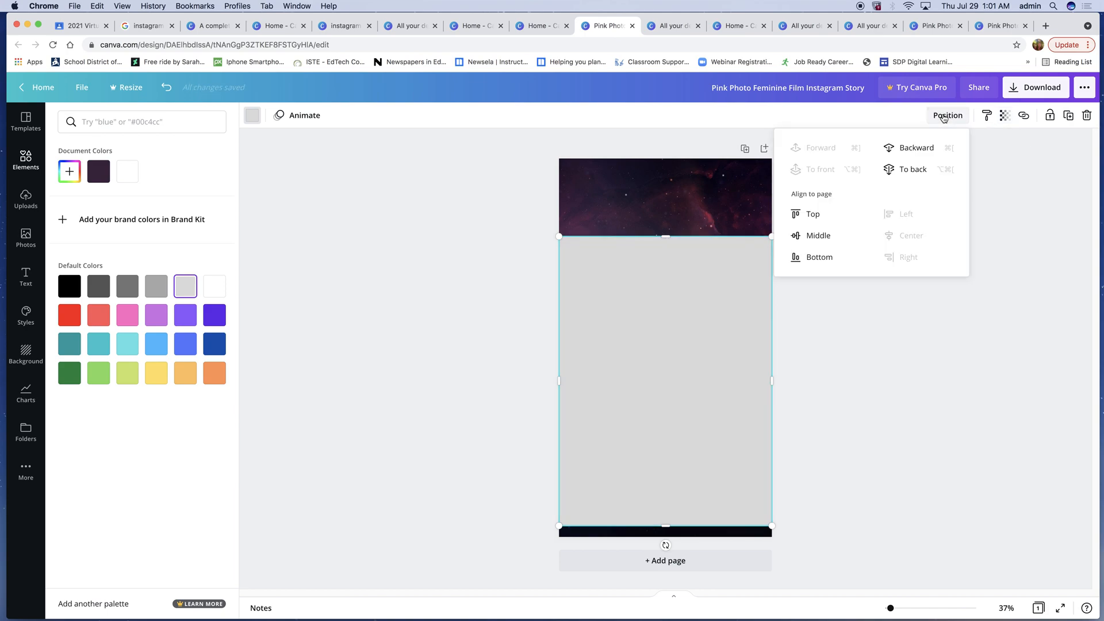
pyautogui.click(917, 148)
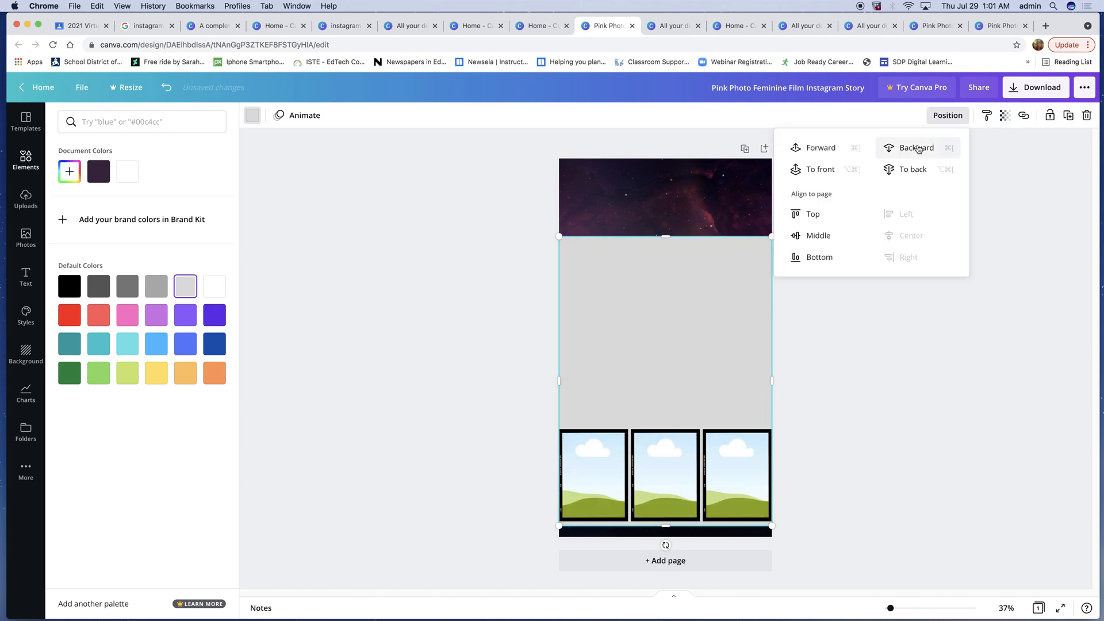
# - Send the square further backward behind the frame grid and change its color to black
pyautogui.click(918, 149)
pyautogui.click(917, 149)
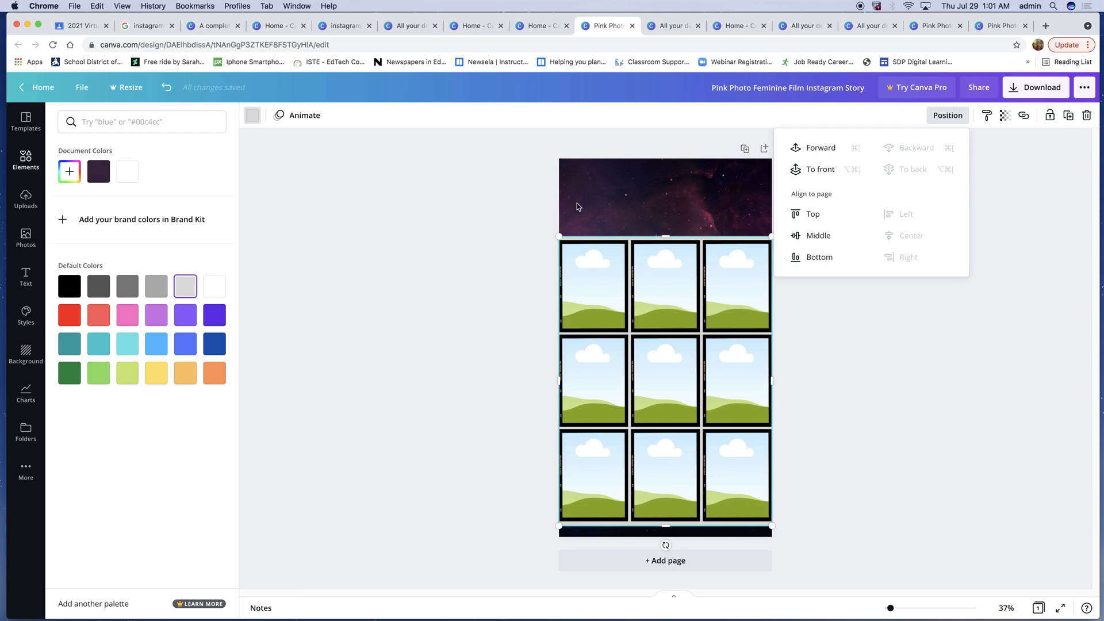
pyautogui.click(252, 115)
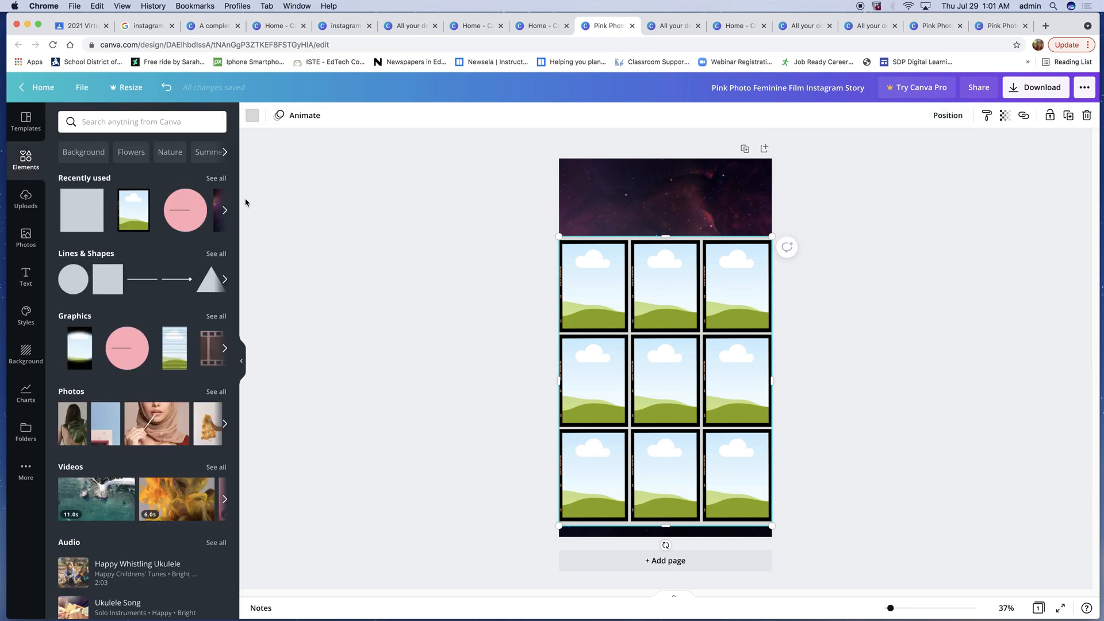
pyautogui.click(251, 117)
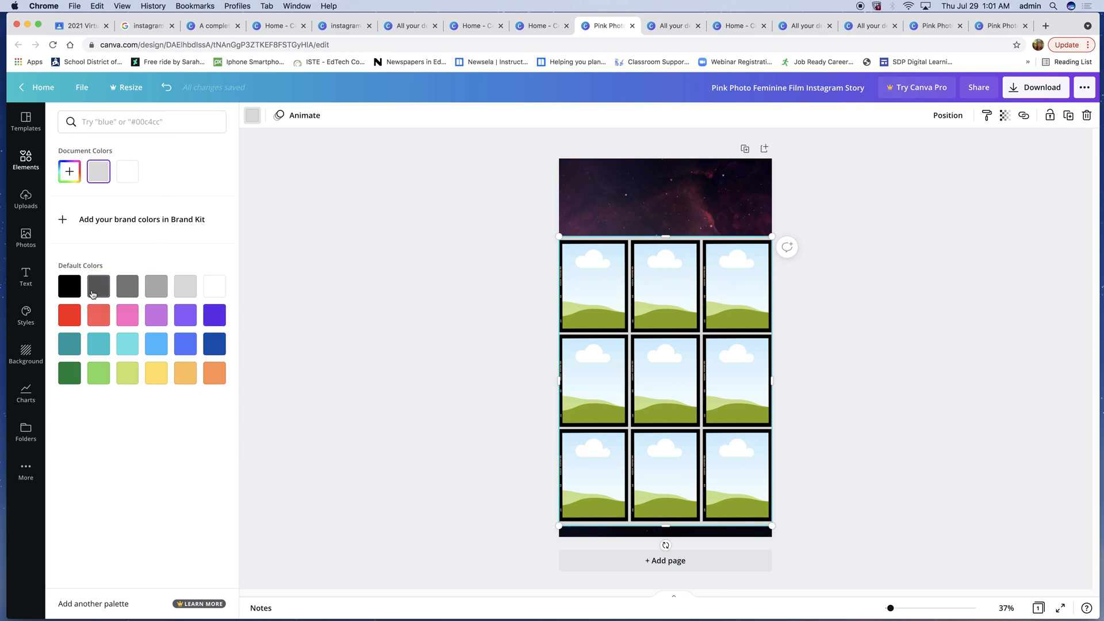
pyautogui.click(66, 292)
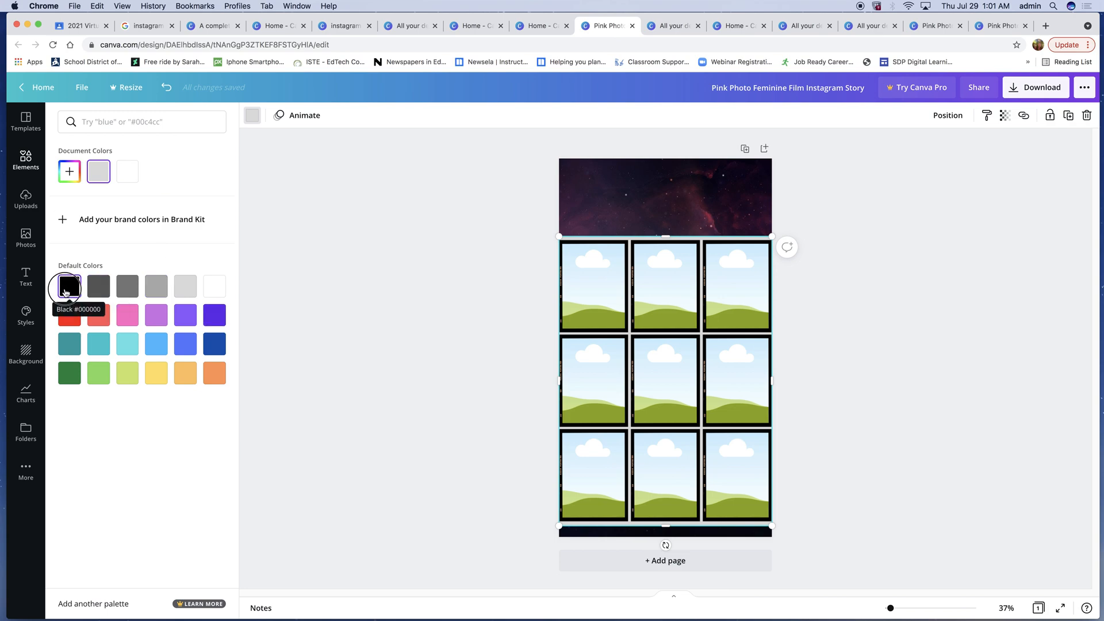
pyautogui.click(362, 282)
pyautogui.click(1011, 326)
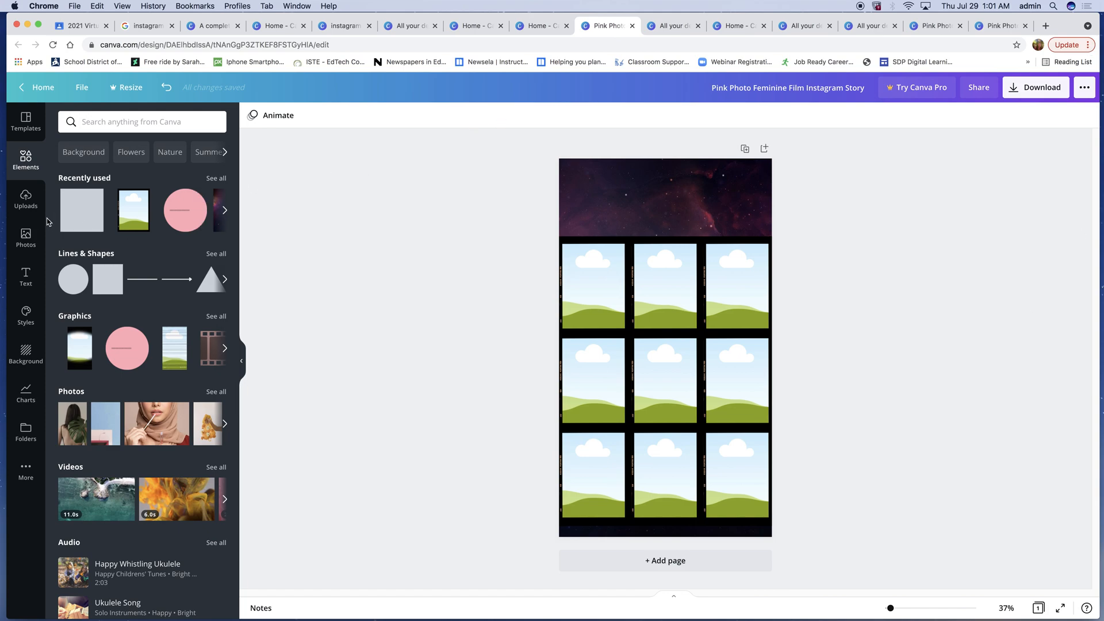
# - Open the uploads and drop three uploaded selfie photos into the top row of frames
pyautogui.click(30, 203)
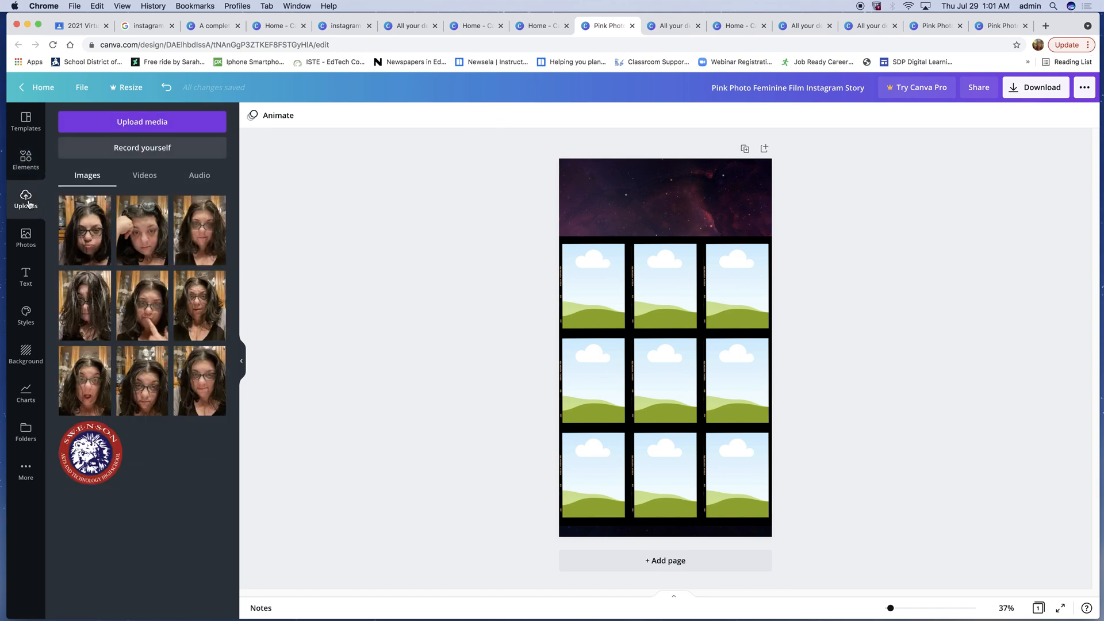
pyautogui.moveTo(88, 239); pyautogui.dragTo(593, 286)
pyautogui.moveTo(138, 241); pyautogui.dragTo(647, 279)
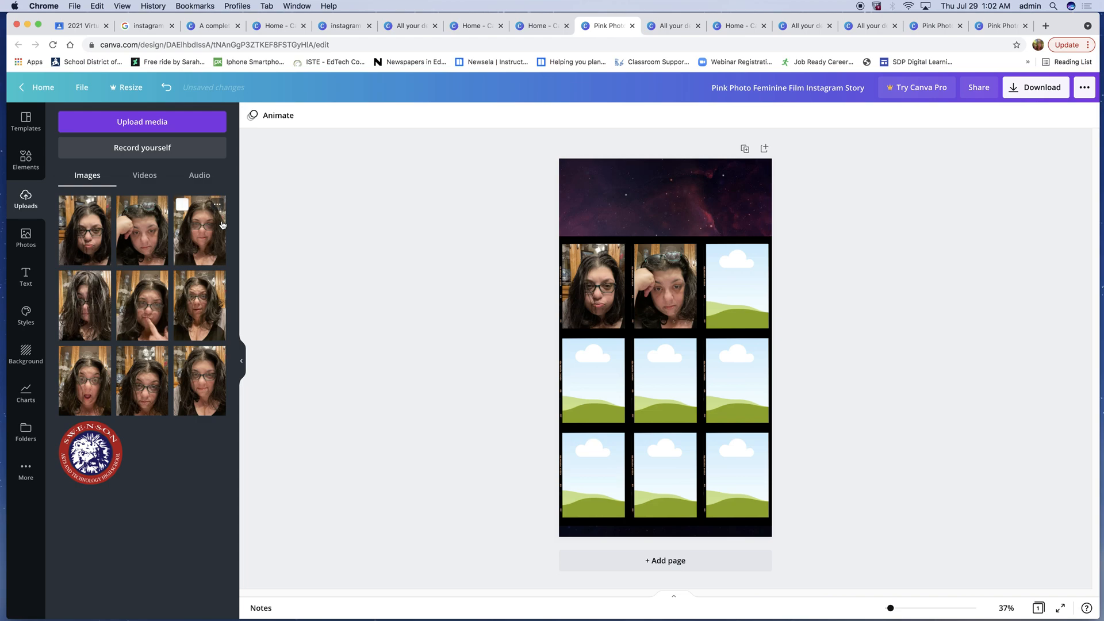
pyautogui.moveTo(198, 230); pyautogui.dragTo(742, 273)
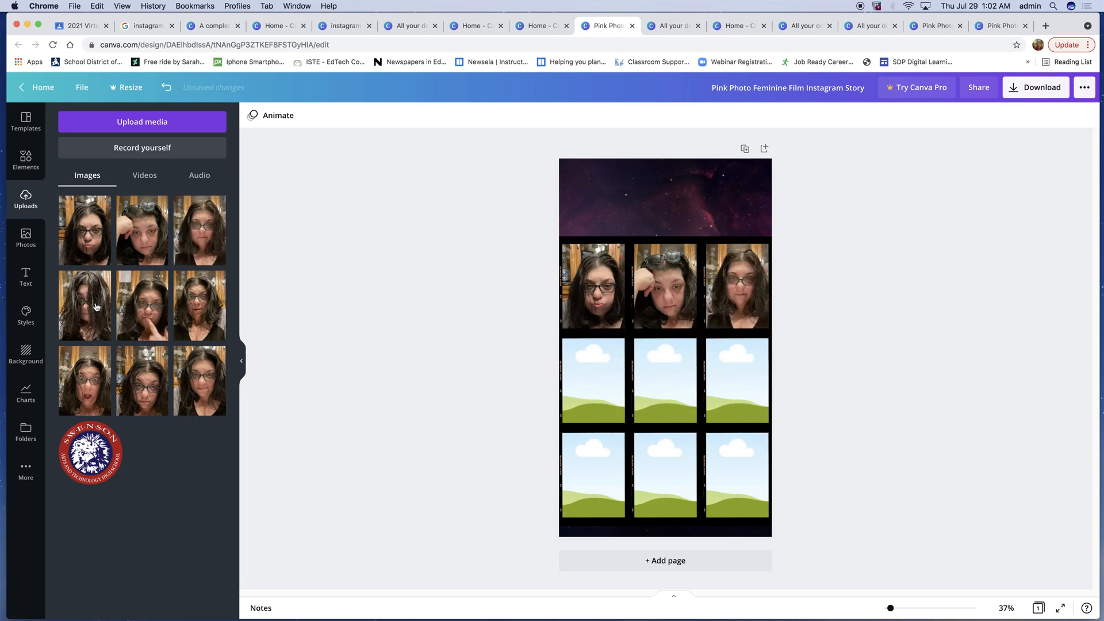
# - Fill the middle and bottom rows of frames with six more uploaded selfie photos
pyautogui.moveTo(67, 280); pyautogui.dragTo(593, 379)
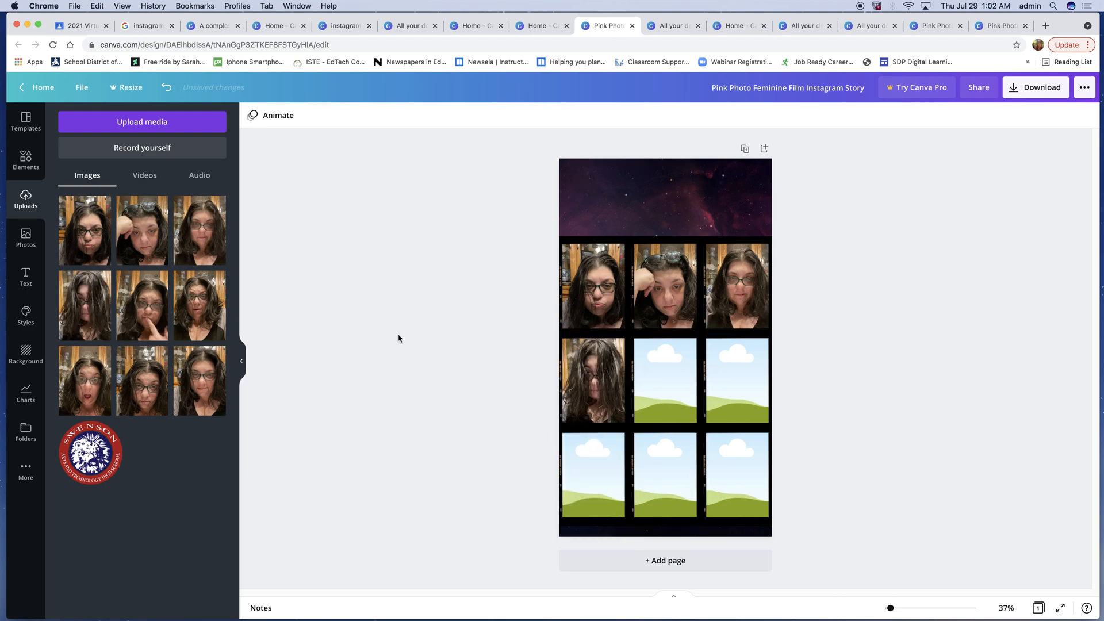
pyautogui.moveTo(142, 305); pyautogui.dragTo(667, 385)
pyautogui.moveTo(196, 312); pyautogui.dragTo(739, 385)
pyautogui.moveTo(86, 377); pyautogui.dragTo(581, 479)
pyautogui.moveTo(142, 379); pyautogui.dragTo(639, 469)
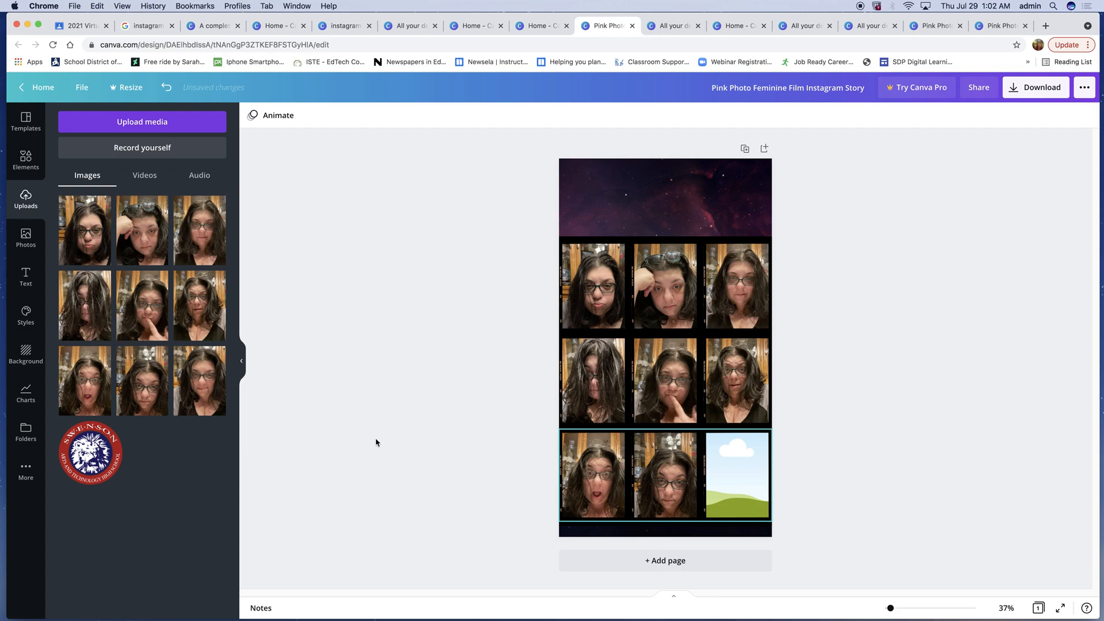
pyautogui.moveTo(200, 379); pyautogui.dragTo(742, 475)
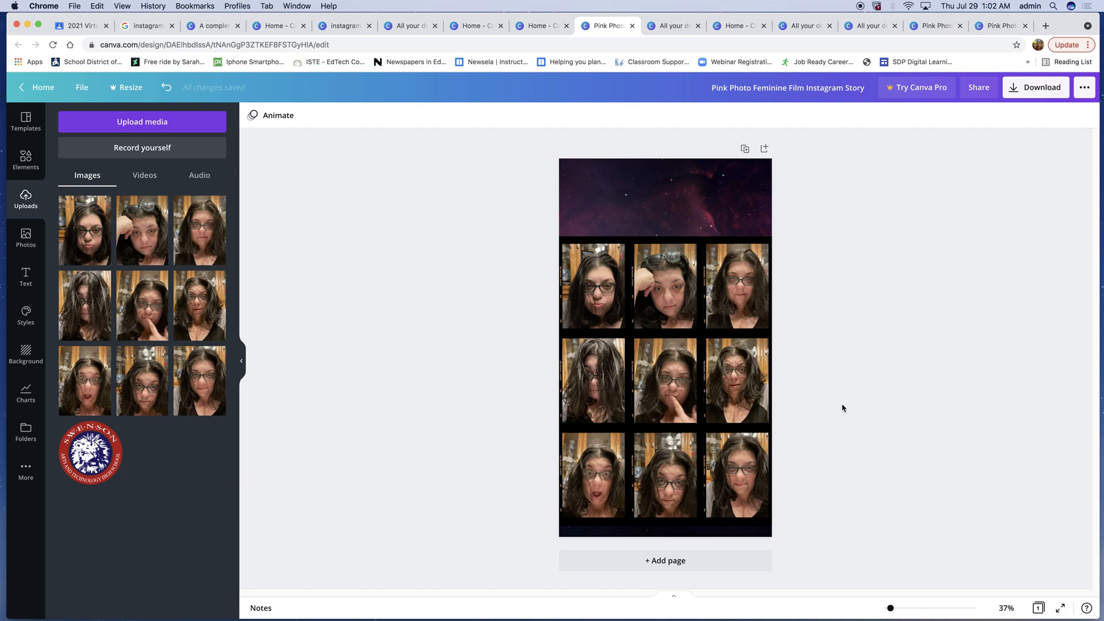
# - Add a subheading text box, replace its text with the number 1, and make it bold
pyautogui.click(697, 523)
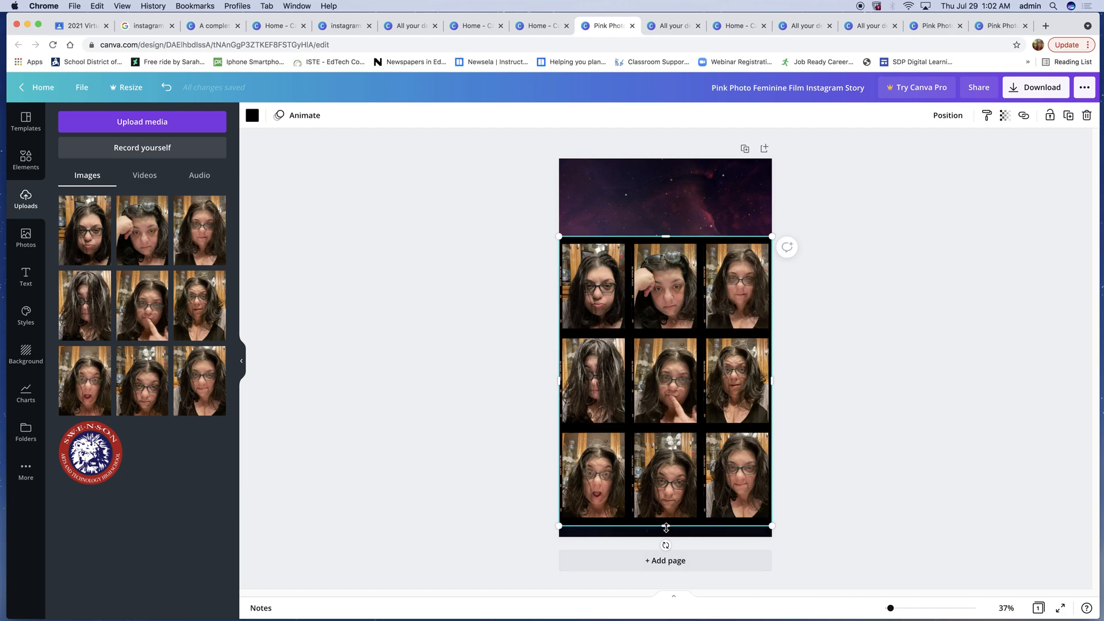
pyautogui.click(972, 443)
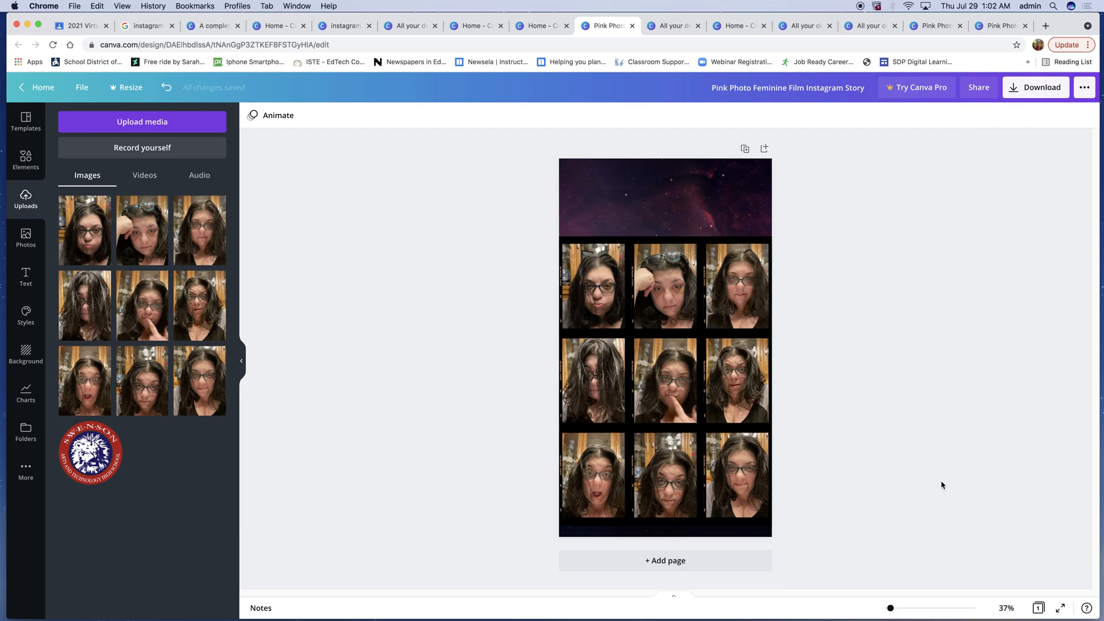
pyautogui.click(25, 276)
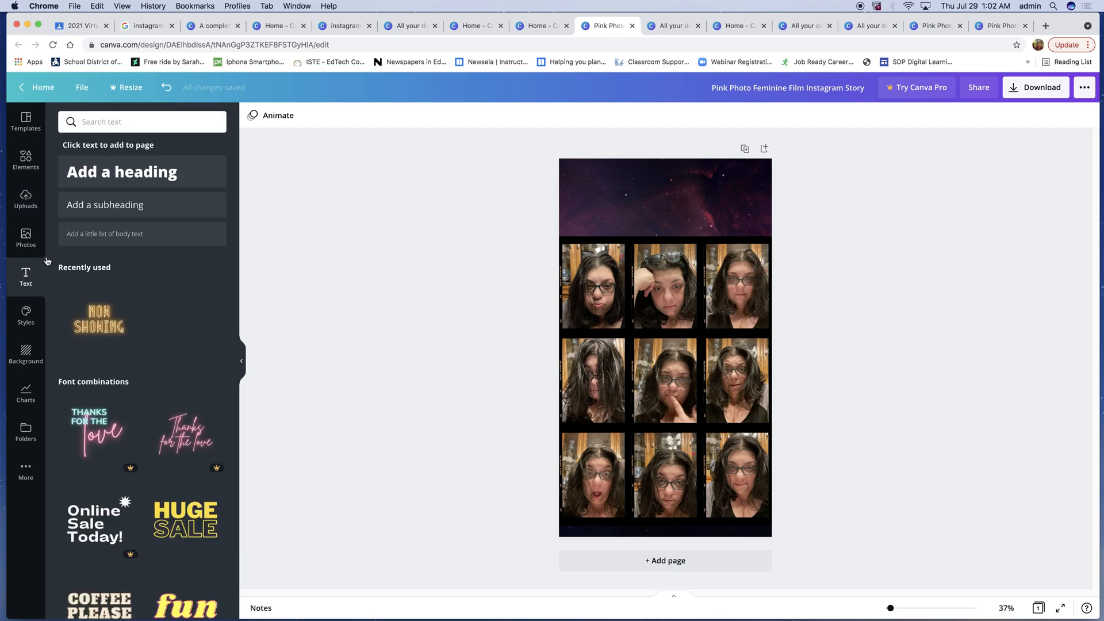
pyautogui.click(112, 206)
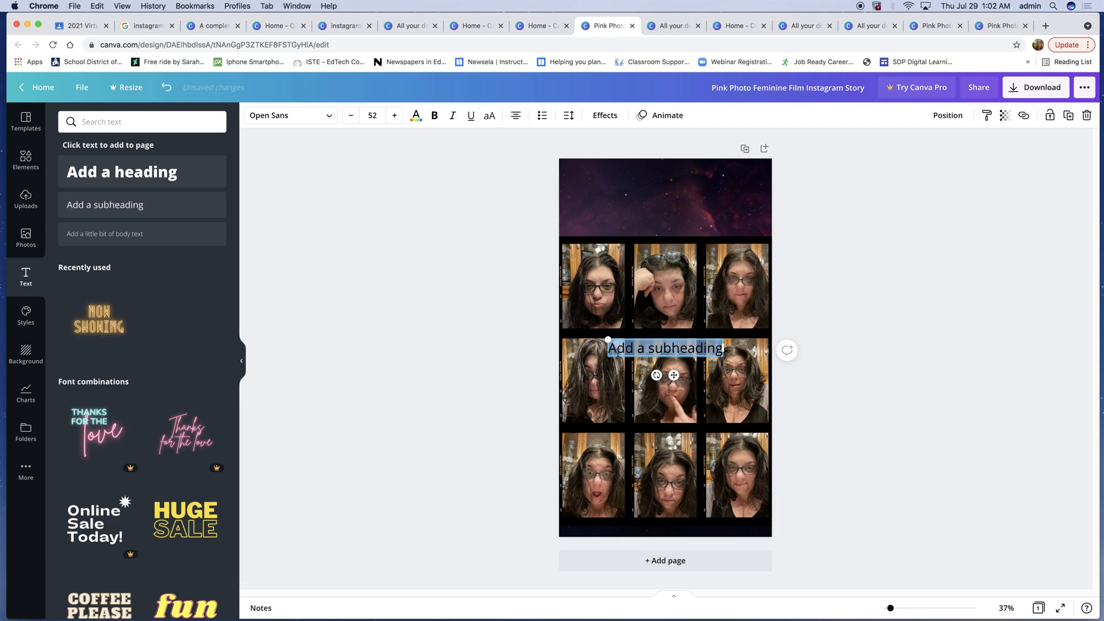
pyautogui.press('BackSpace')
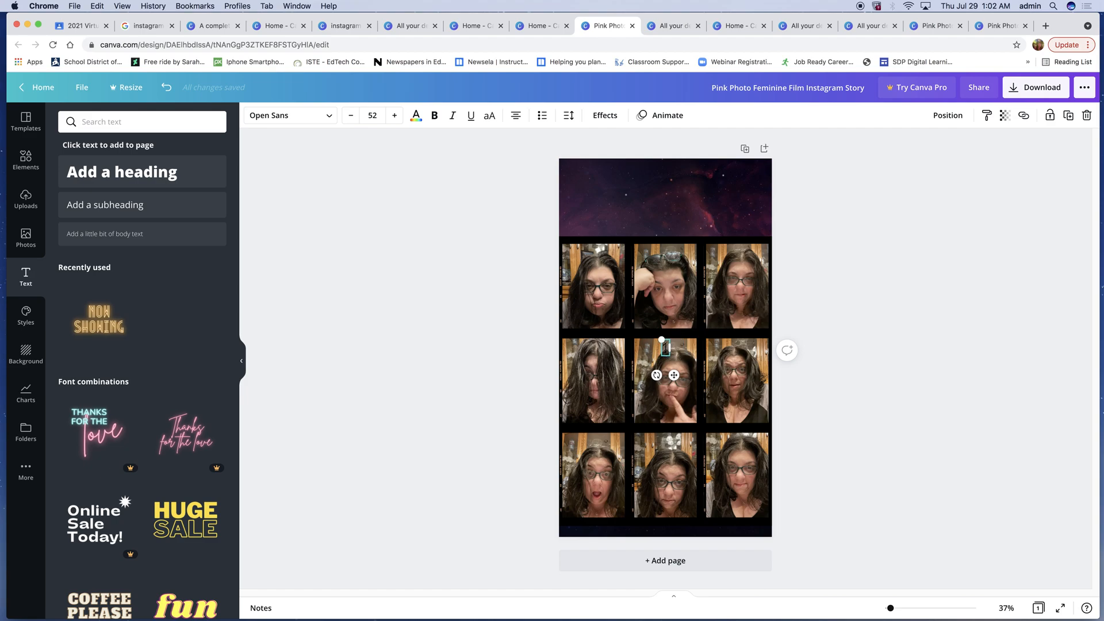
pyautogui.doubleClick(666, 348)
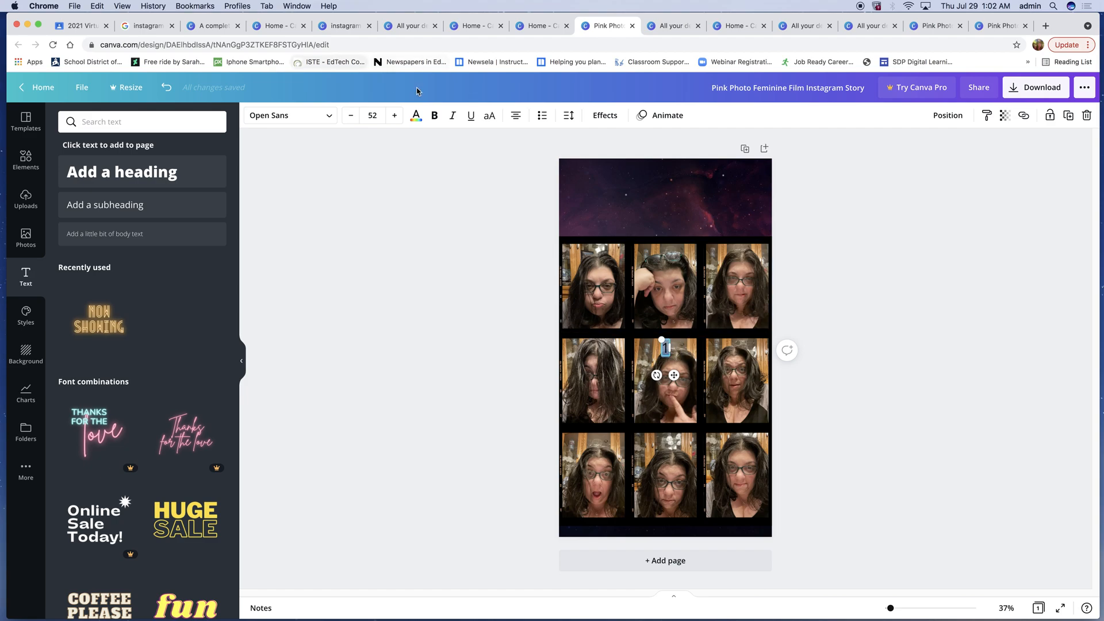
pyautogui.click(435, 117)
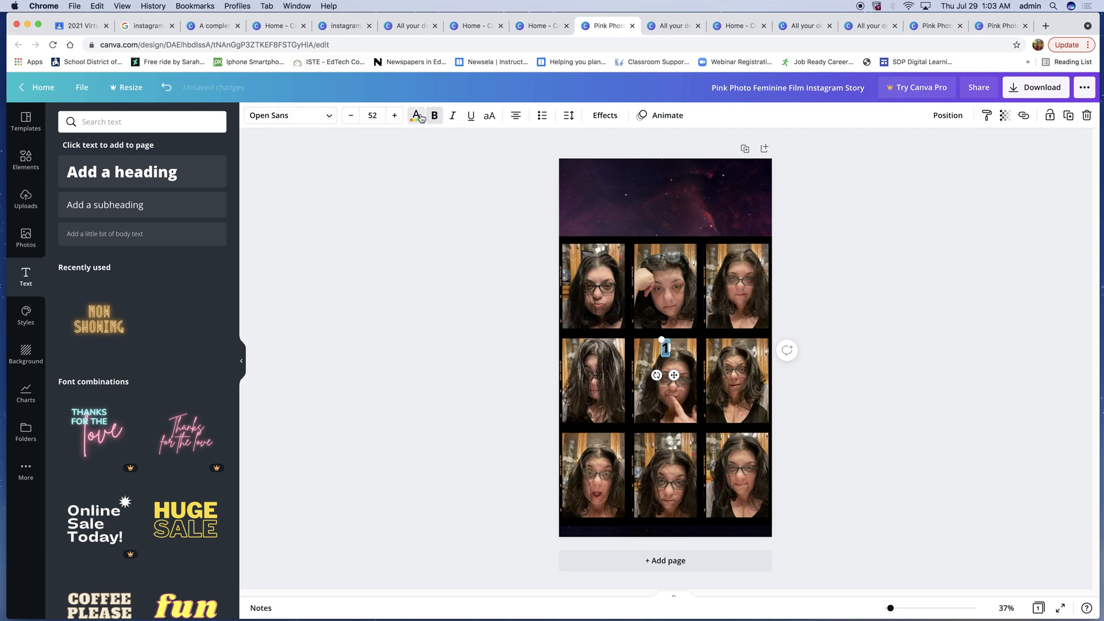
# - Change the number's text color and move it to the top corner of the first frame
pyautogui.click(418, 116)
pyautogui.click(211, 335)
pyautogui.click(361, 348)
pyautogui.click(1044, 285)
pyautogui.moveTo(664, 349); pyautogui.dragTo(617, 253)
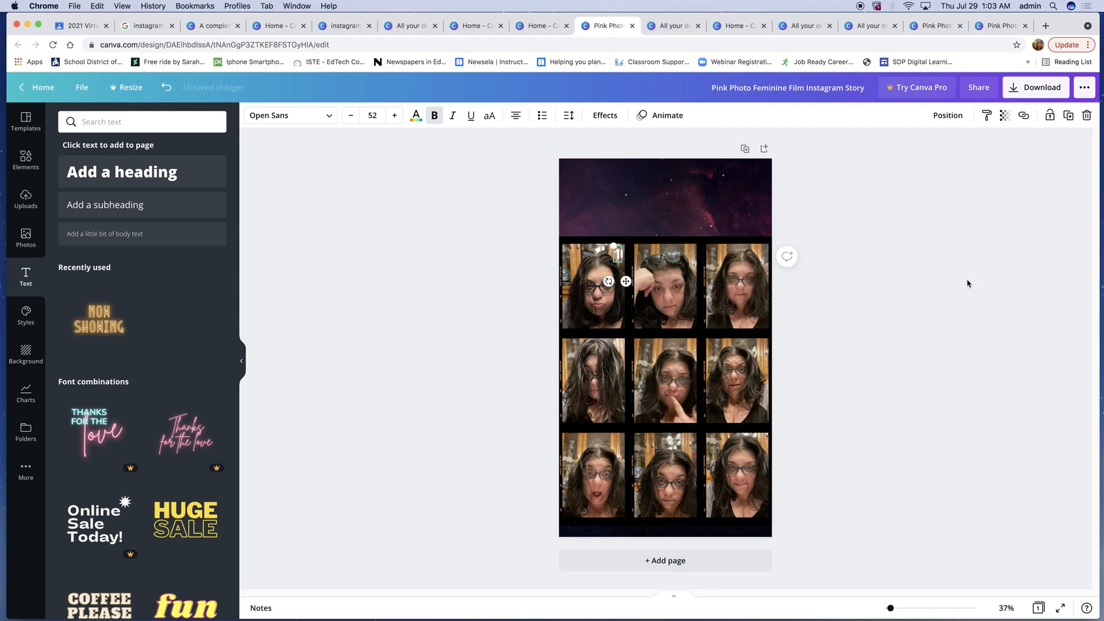
# - Paste two copies of the number and place them at the top of the second and third frames
pyautogui.press('super+v')
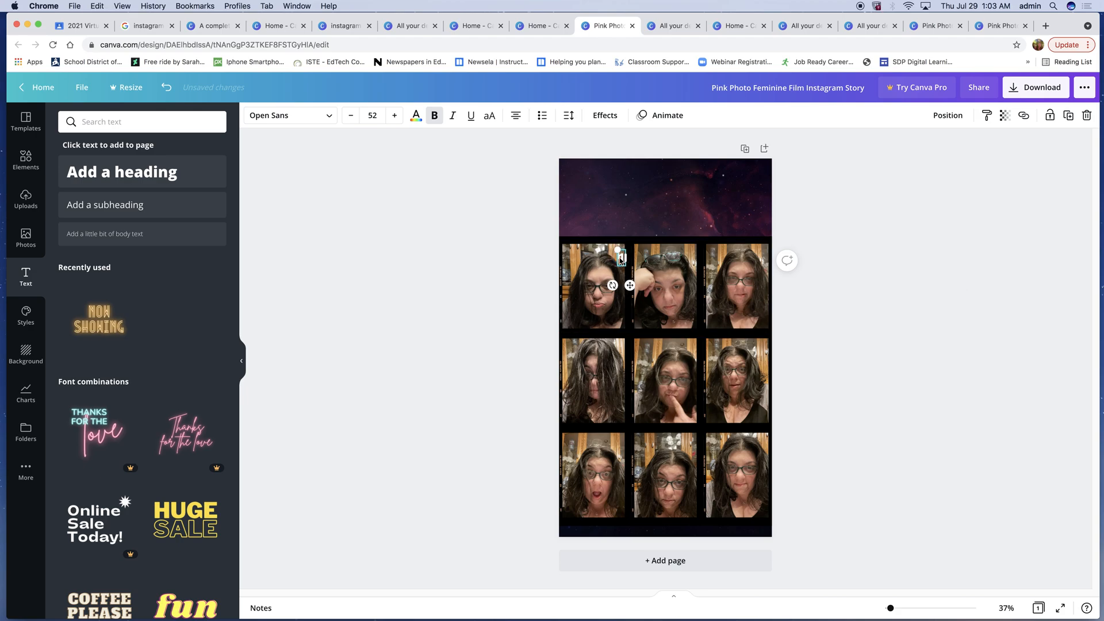
pyautogui.moveTo(621, 260); pyautogui.dragTo(689, 257)
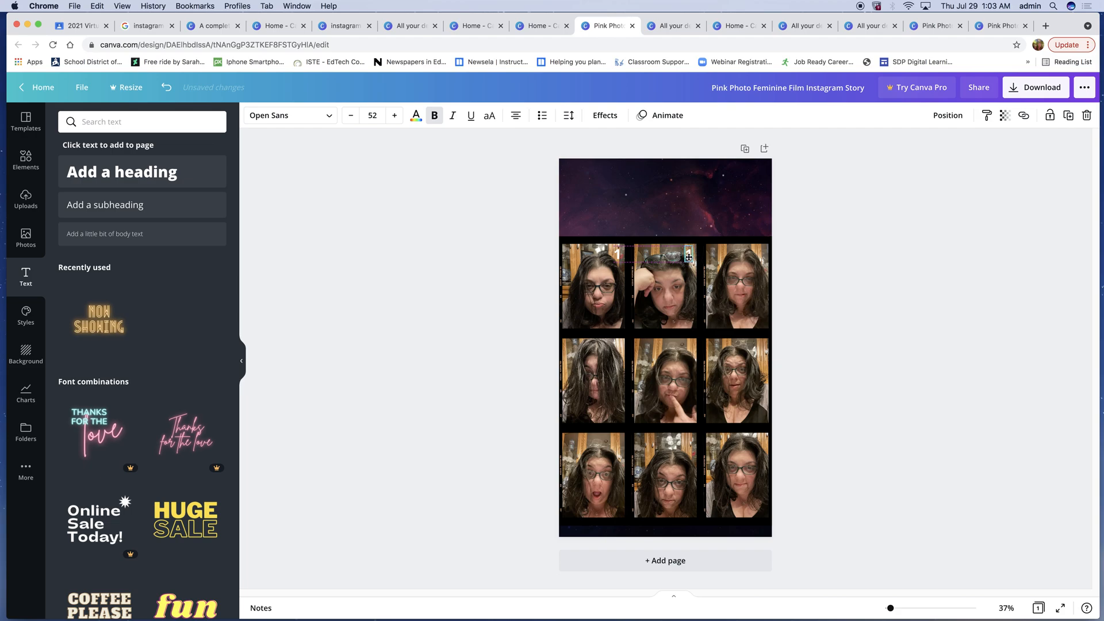
pyautogui.click(880, 272)
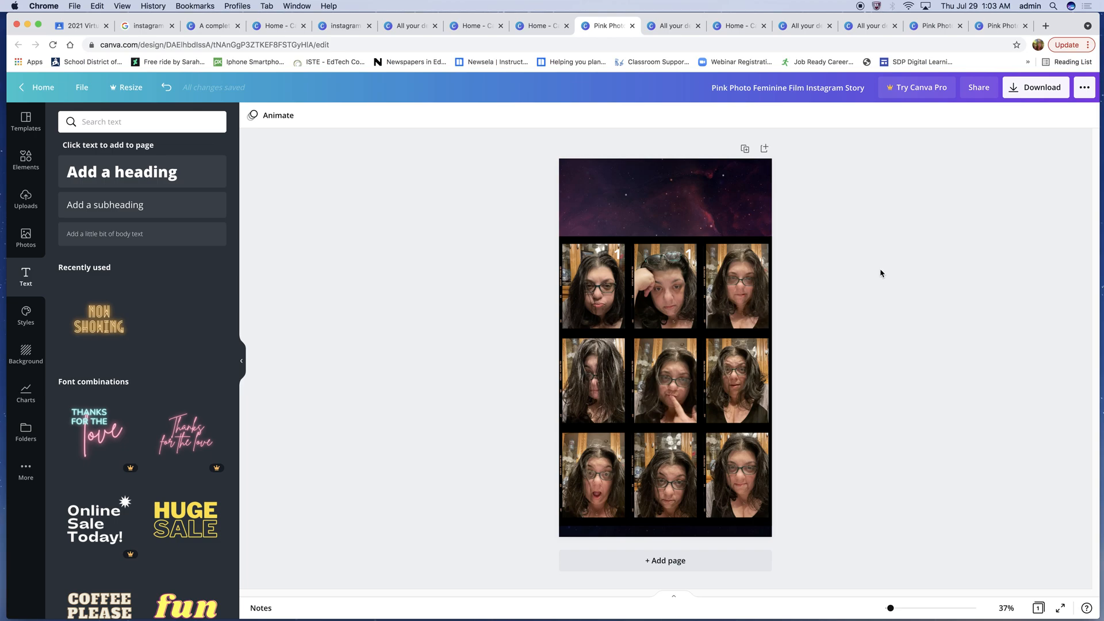
pyautogui.press('super+v')
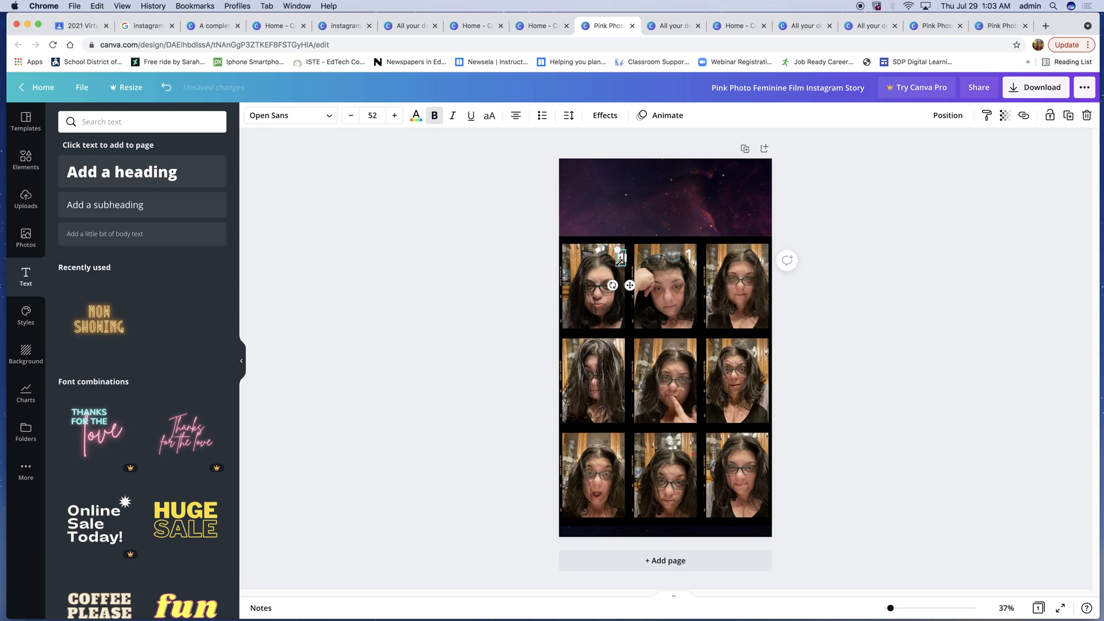
pyautogui.moveTo(624, 264); pyautogui.dragTo(760, 258)
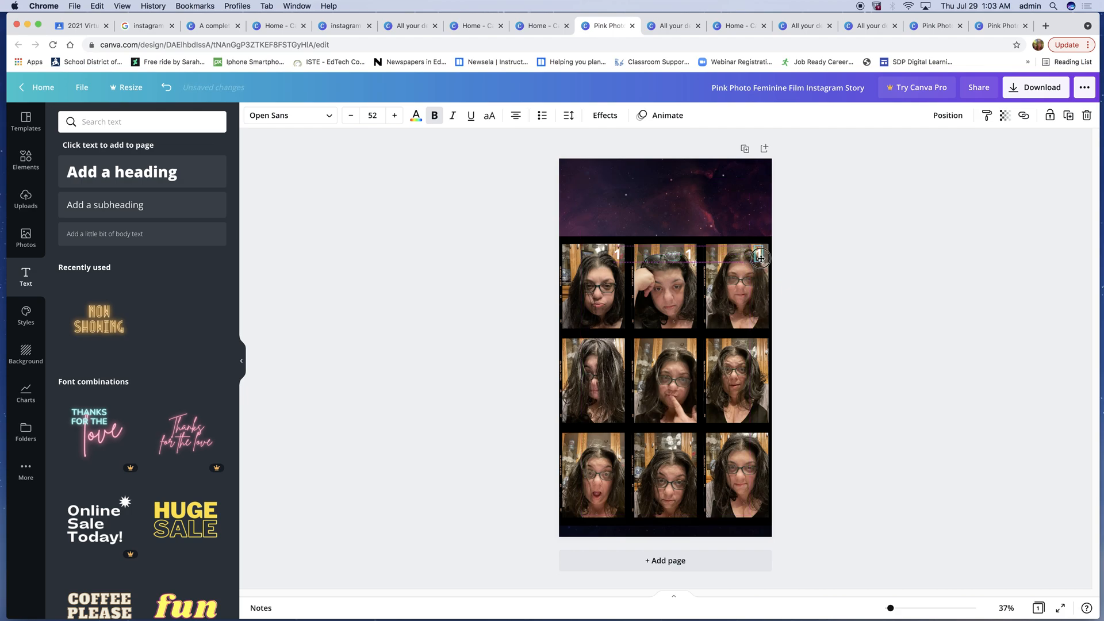
pyautogui.moveTo(760, 259); pyautogui.dragTo(763, 258)
pyautogui.moveTo(764, 258); pyautogui.dragTo(763, 258)
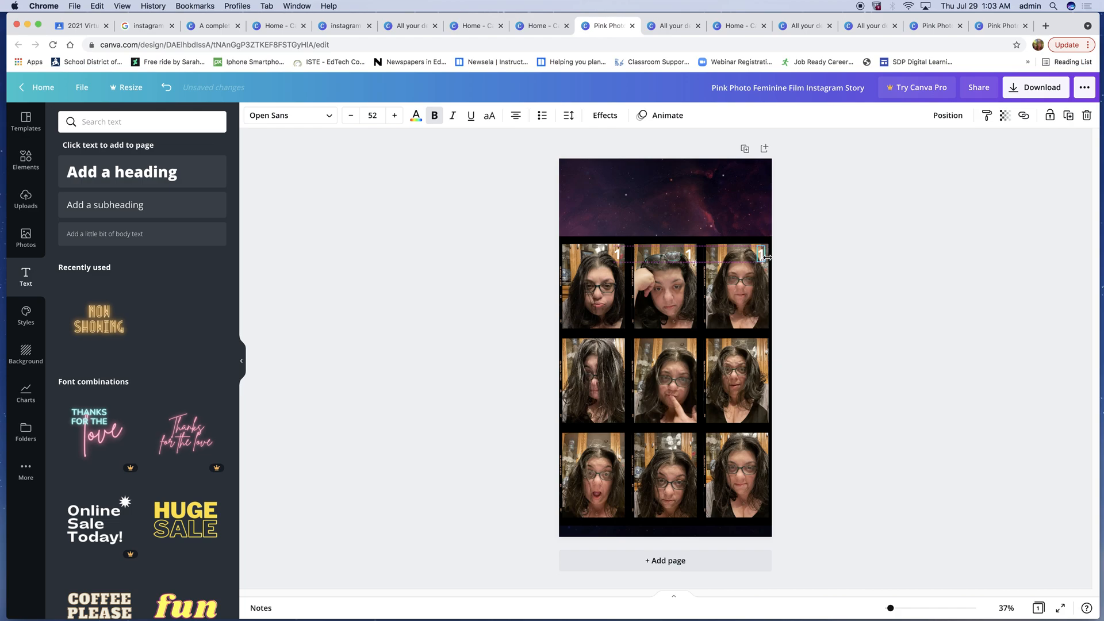
pyautogui.click(813, 262)
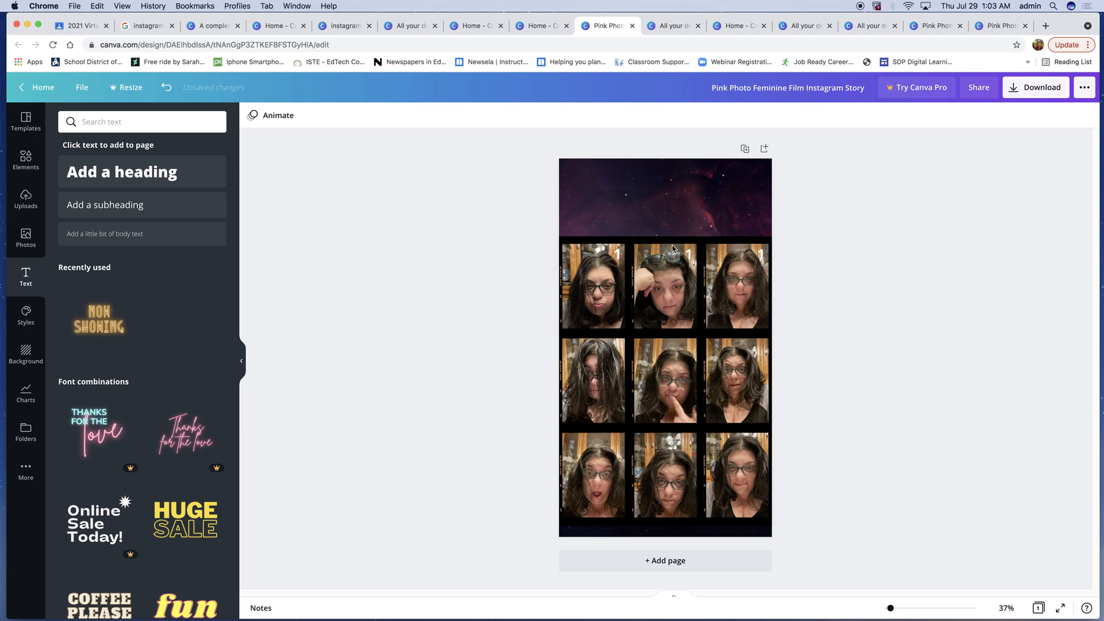
# - Select the three numbers in the top row and tidy up their spacing
pyautogui.click(618, 255)
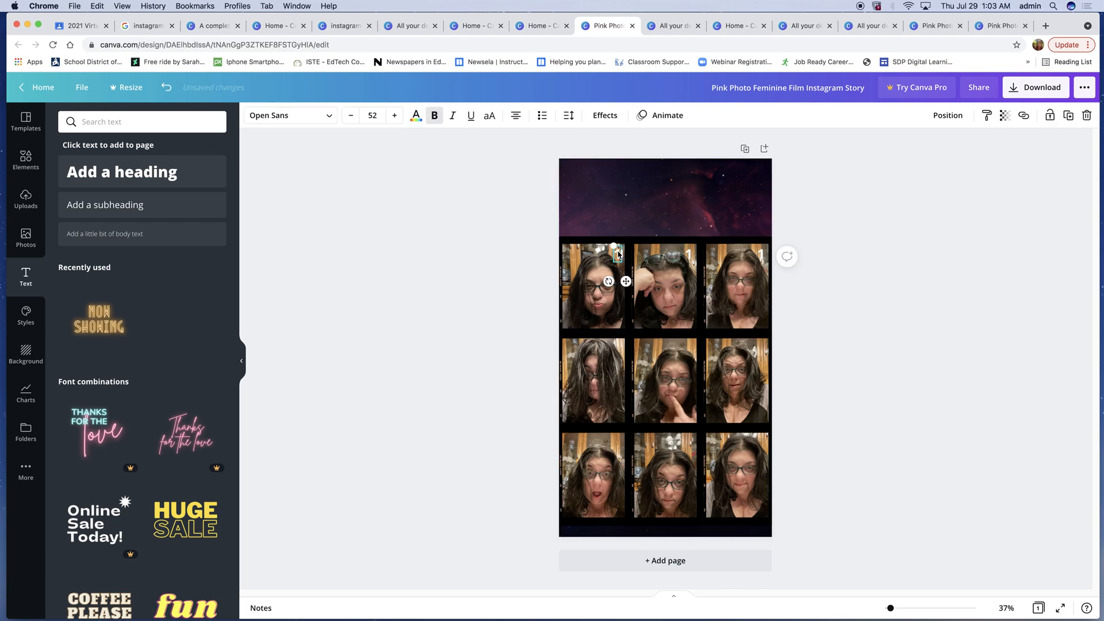
pyautogui.keyDown('shift'); pyautogui.click(688, 253); pyautogui.keyUp('shift')
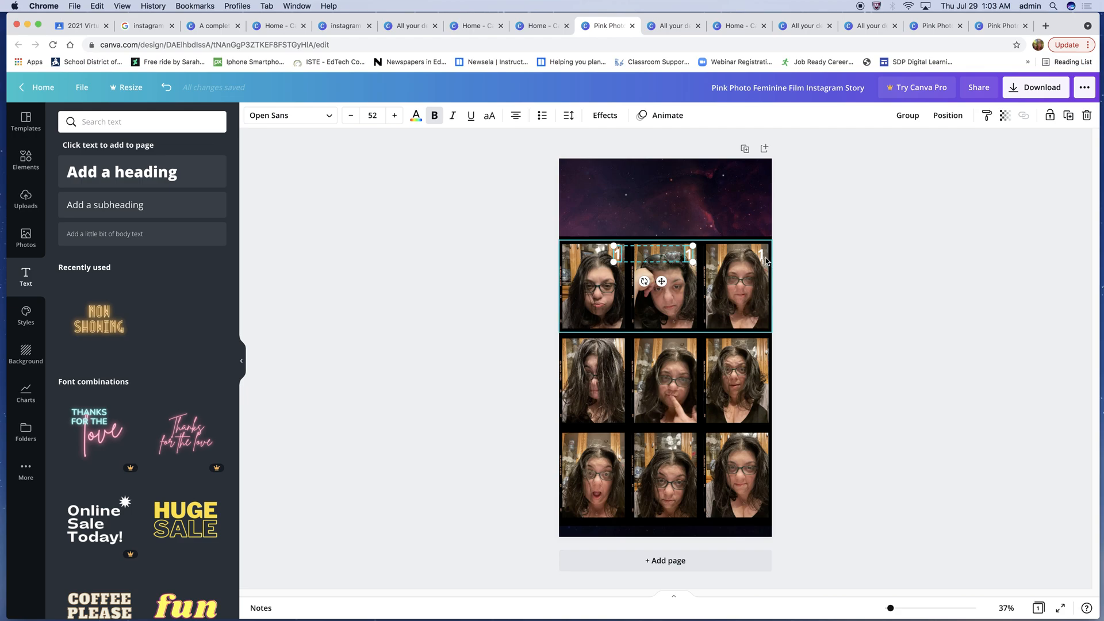
pyautogui.keyDown('shift'); pyautogui.click(761, 256); pyautogui.keyUp('shift')
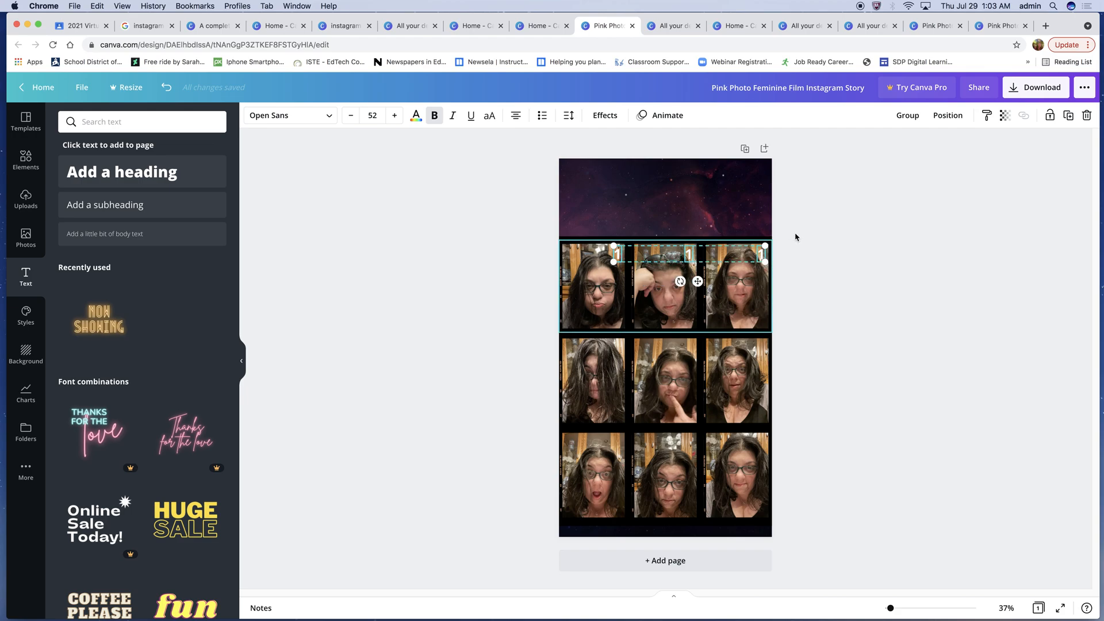
pyautogui.click(952, 115)
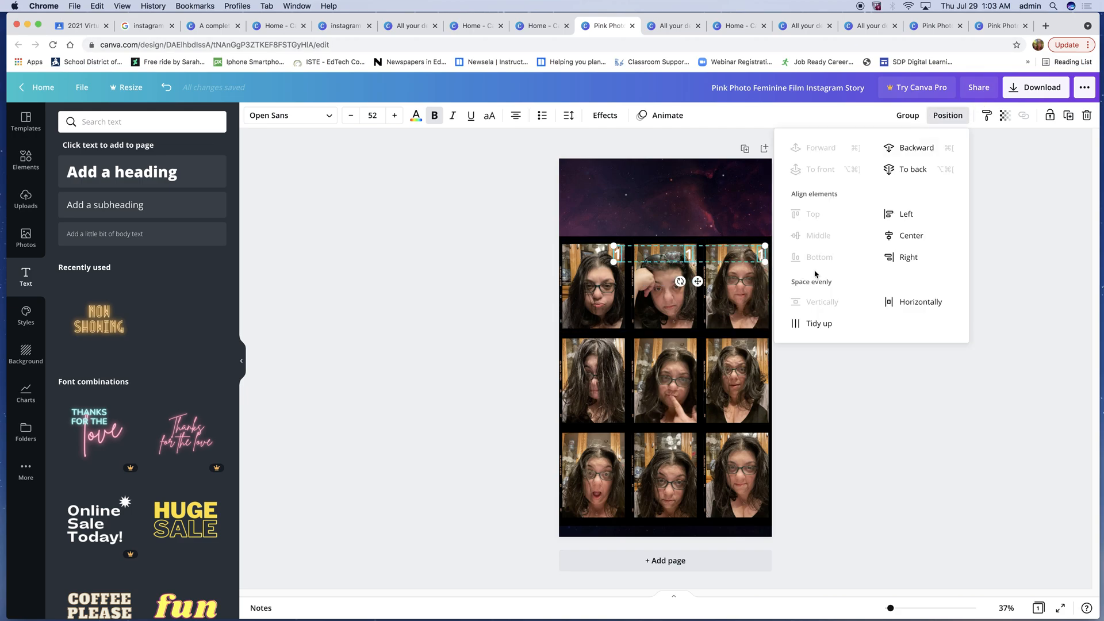
pyautogui.click(820, 324)
pyautogui.click(883, 402)
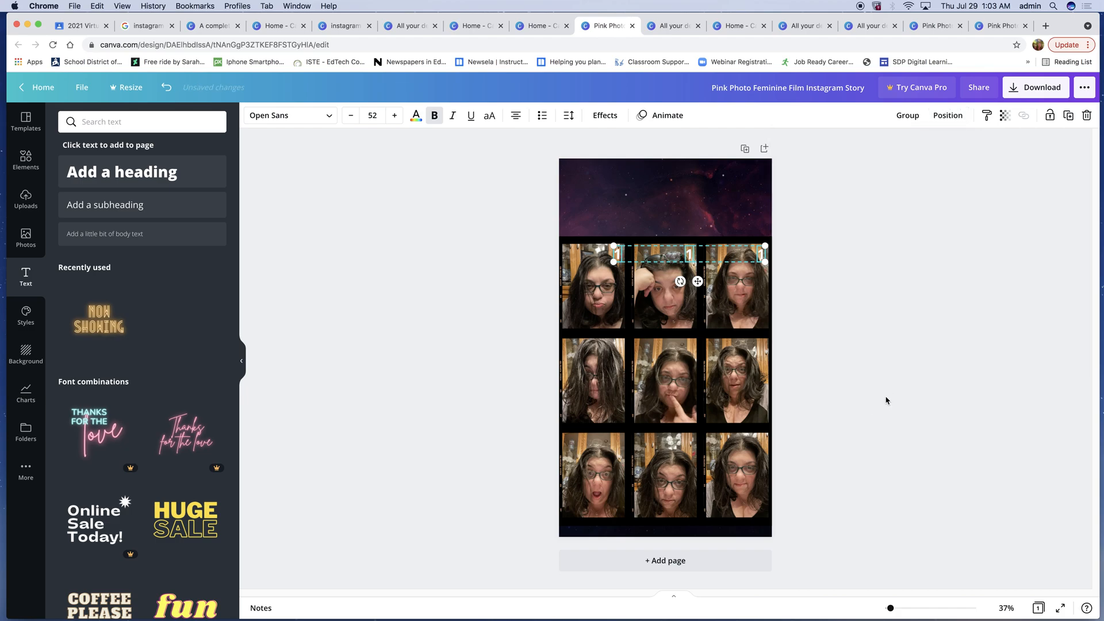
# - Paste a copy of the row of numbers and move it onto the middle row of frames
pyautogui.press('super+v')
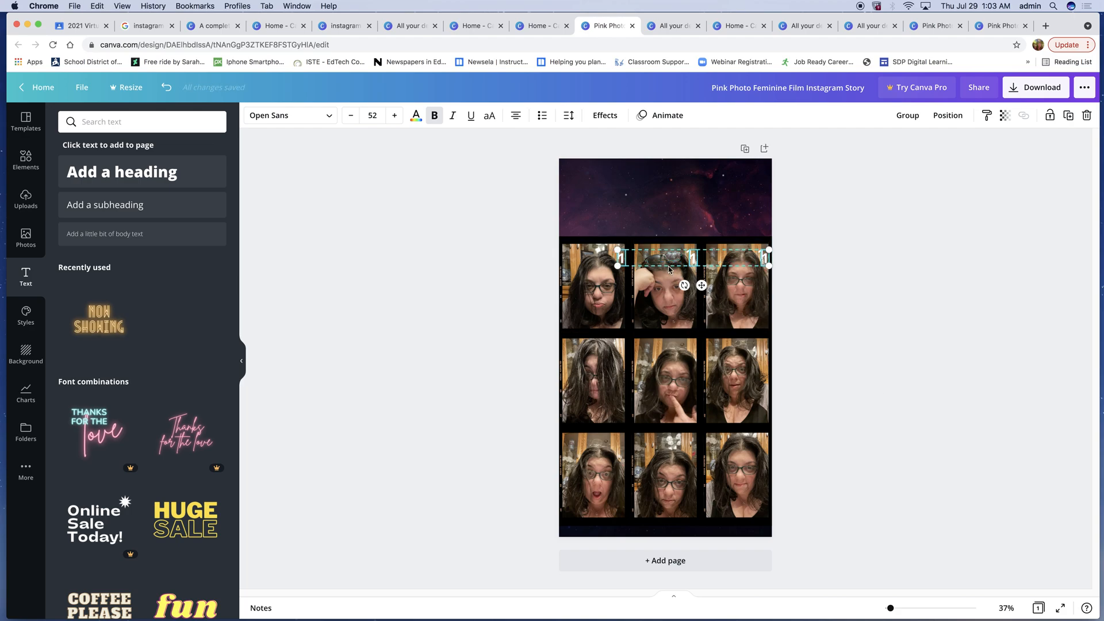
pyautogui.moveTo(621, 257); pyautogui.dragTo(619, 349)
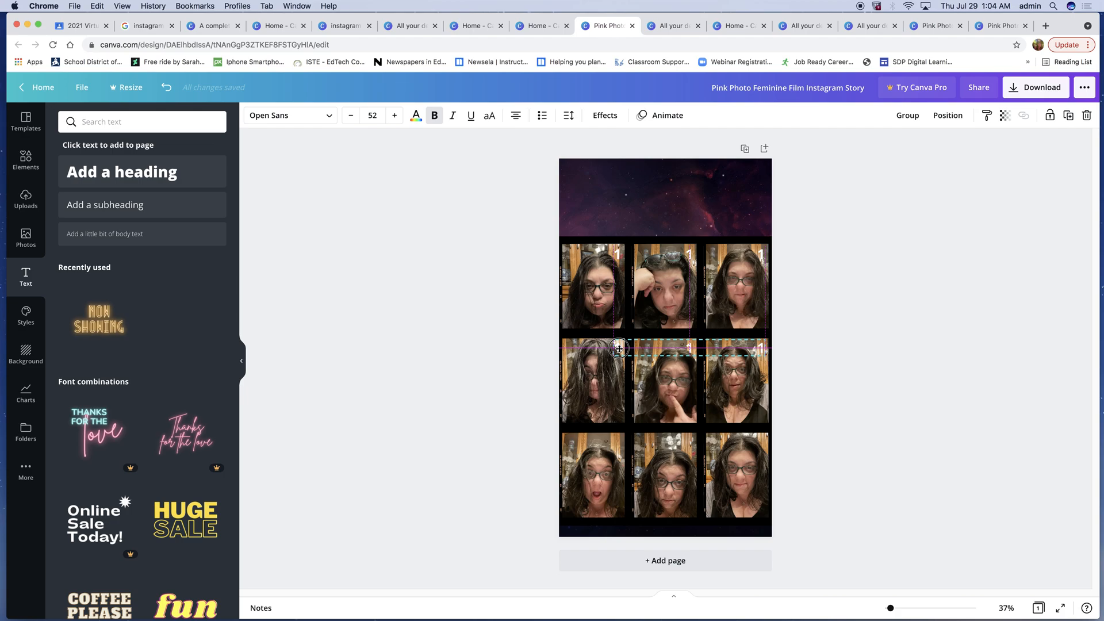
pyautogui.moveTo(619, 348); pyautogui.dragTo(619, 349)
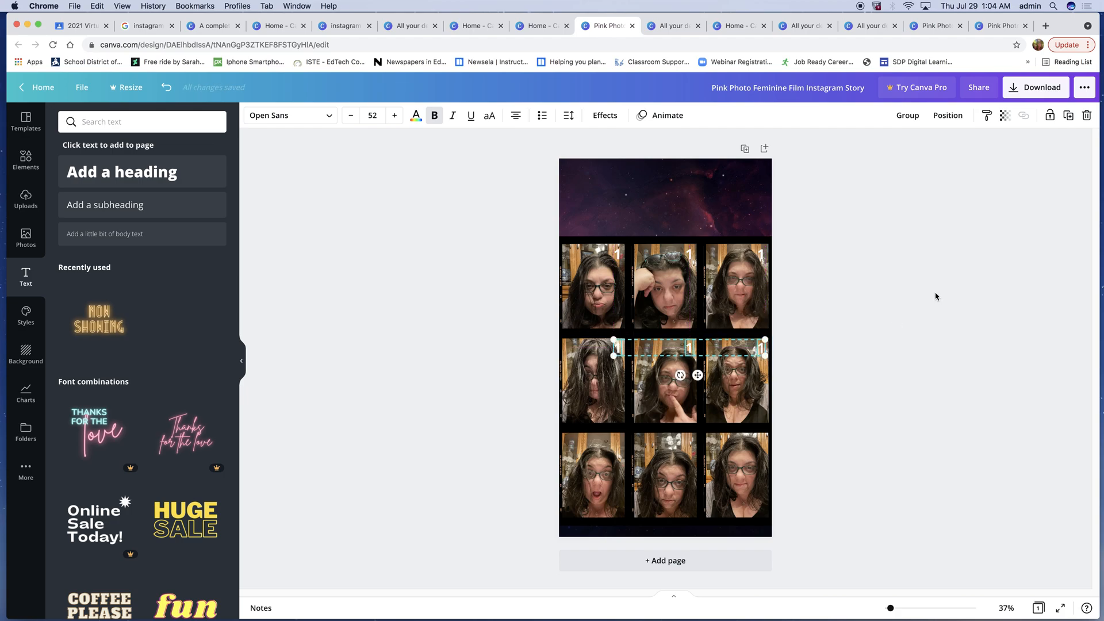
pyautogui.click(913, 293)
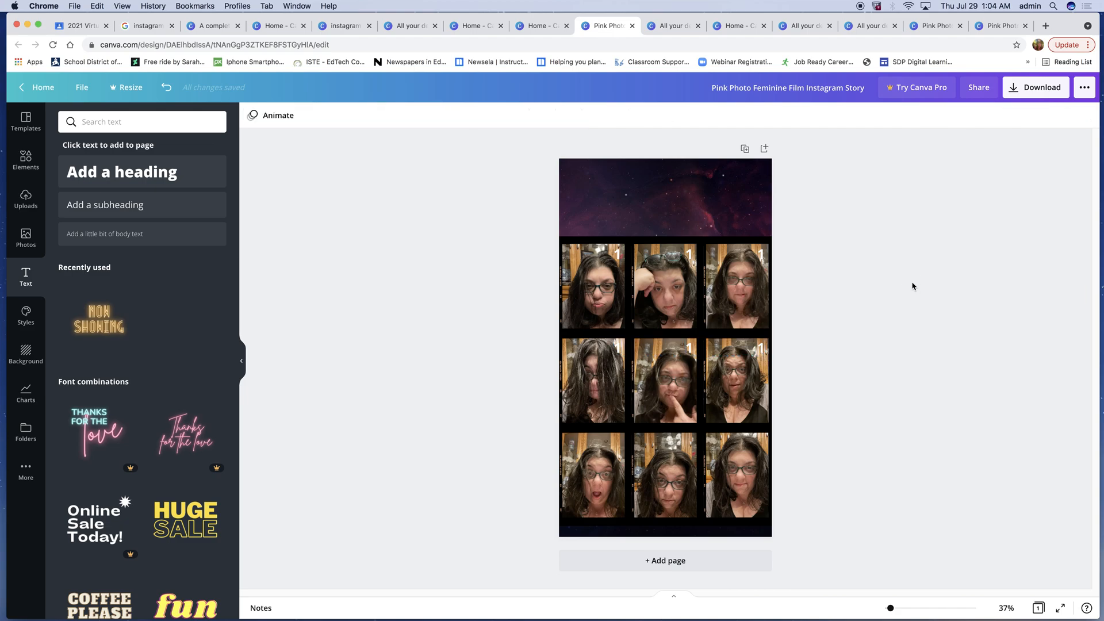
# - Select the three numbers in the middle row and try to tidy up their spacing
pyautogui.click(615, 349)
pyautogui.keyDown('shift'); pyautogui.click(689, 348); pyautogui.keyUp('shift')
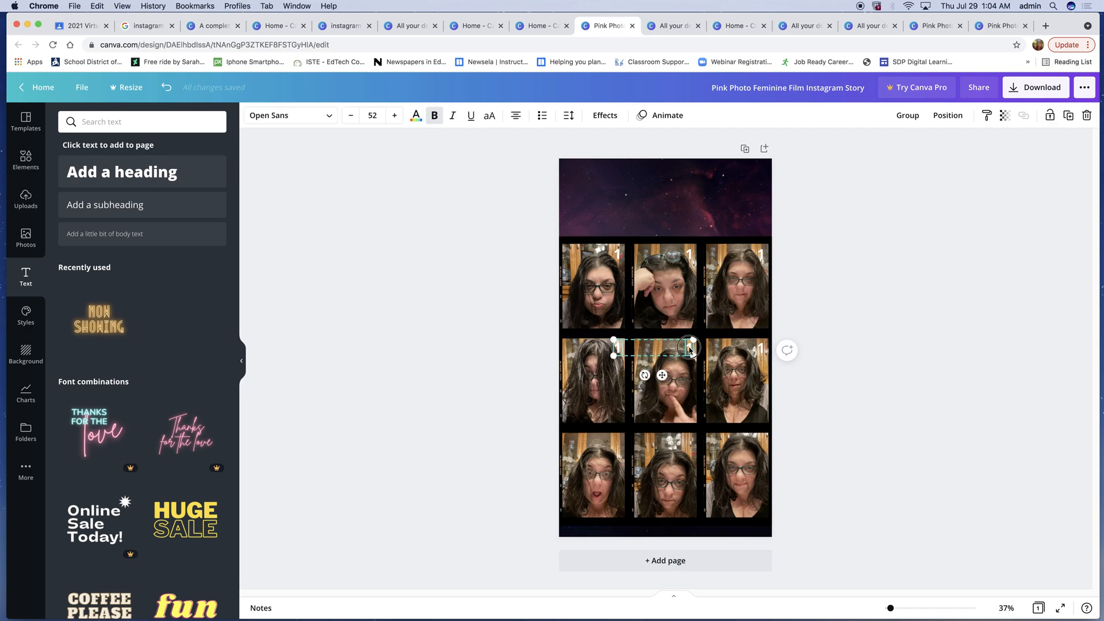
pyautogui.keyDown('shift'); pyautogui.click(760, 349); pyautogui.keyUp('shift')
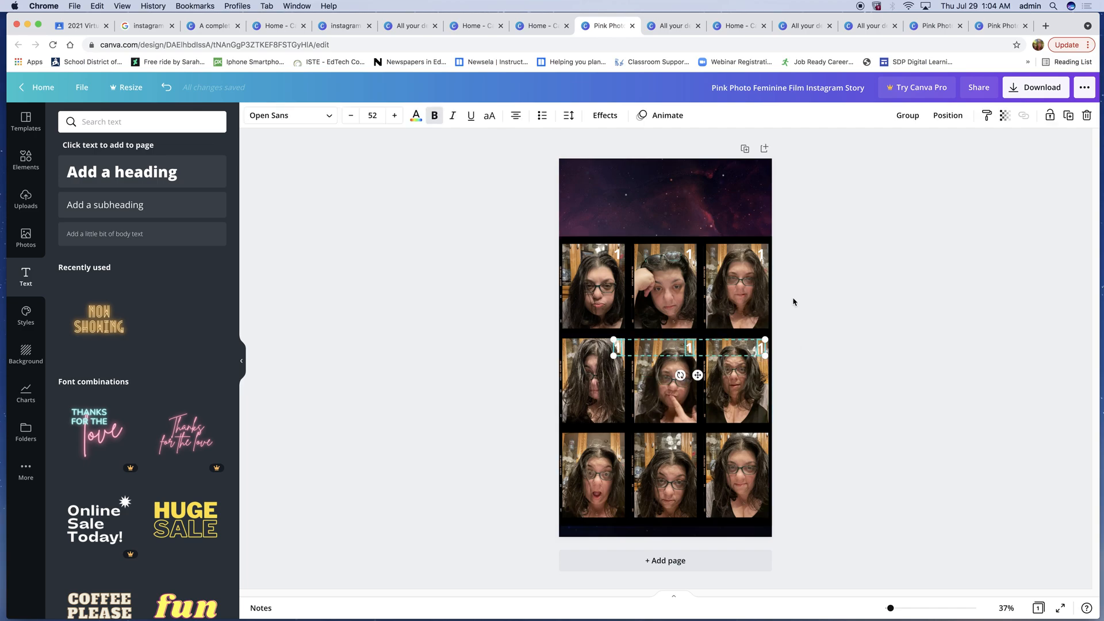
pyautogui.click(955, 119)
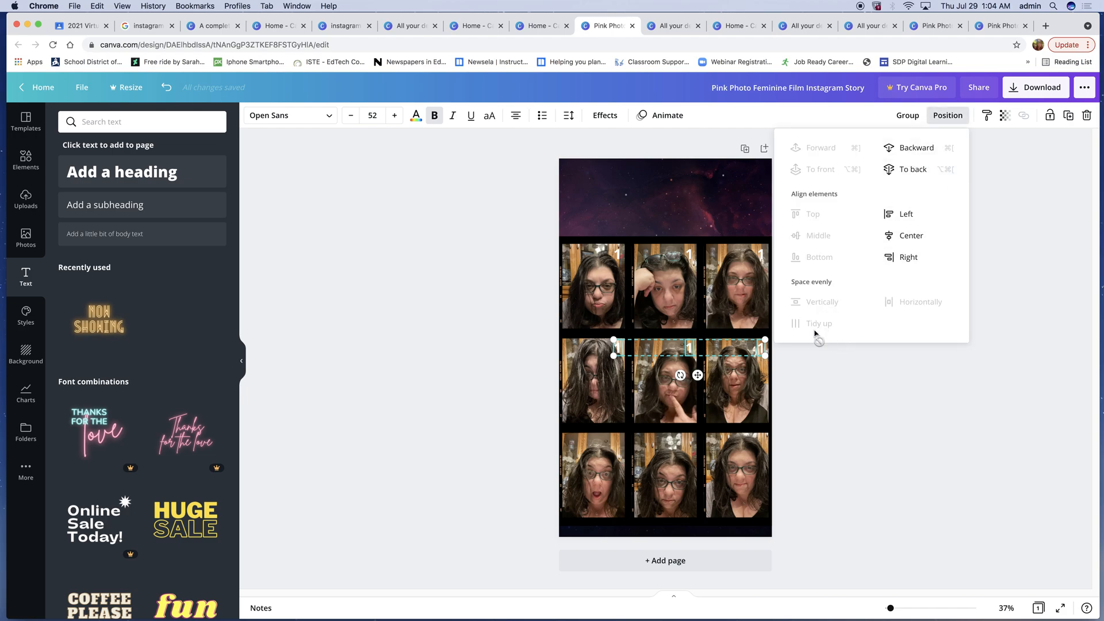
pyautogui.click(893, 383)
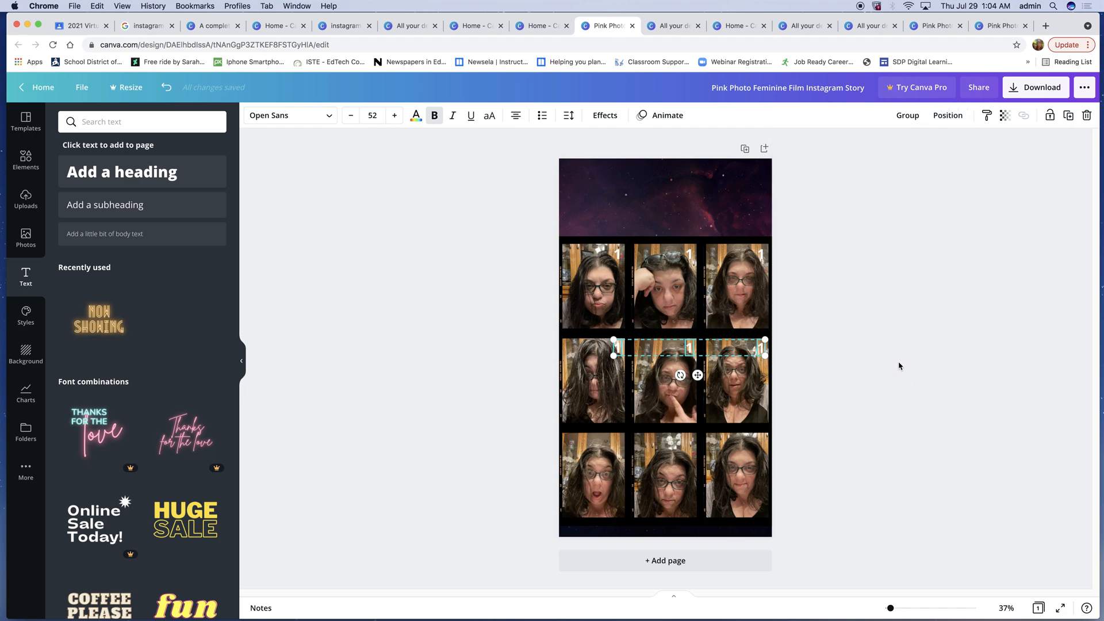
pyautogui.click(889, 356)
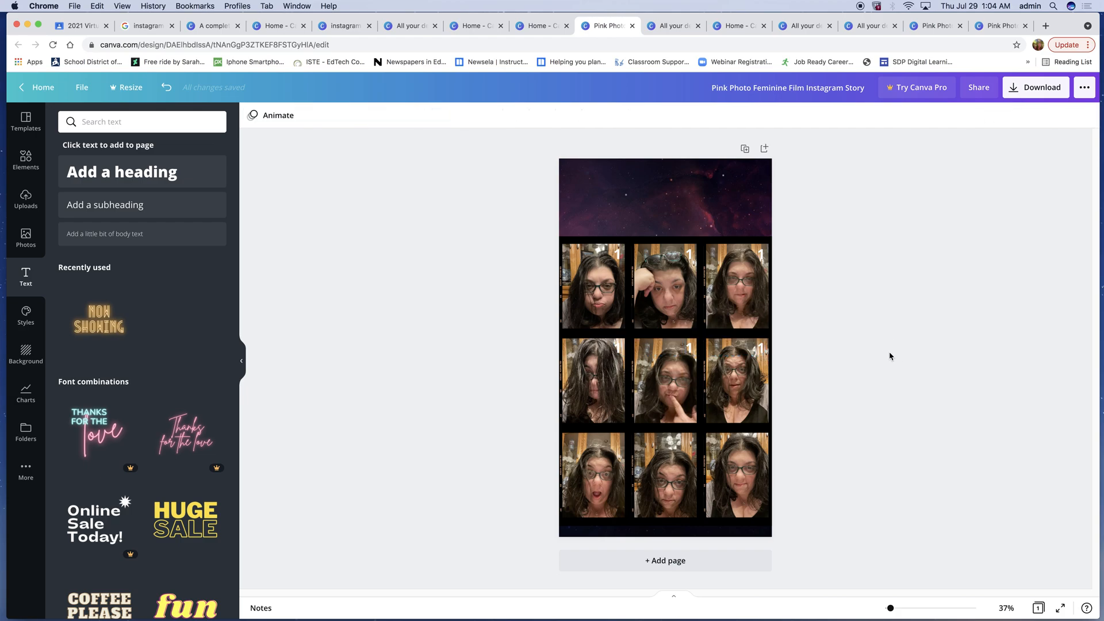
# - Paste another copy of the row of numbers and move it onto the bottom row of frames
pyautogui.press('super+v')
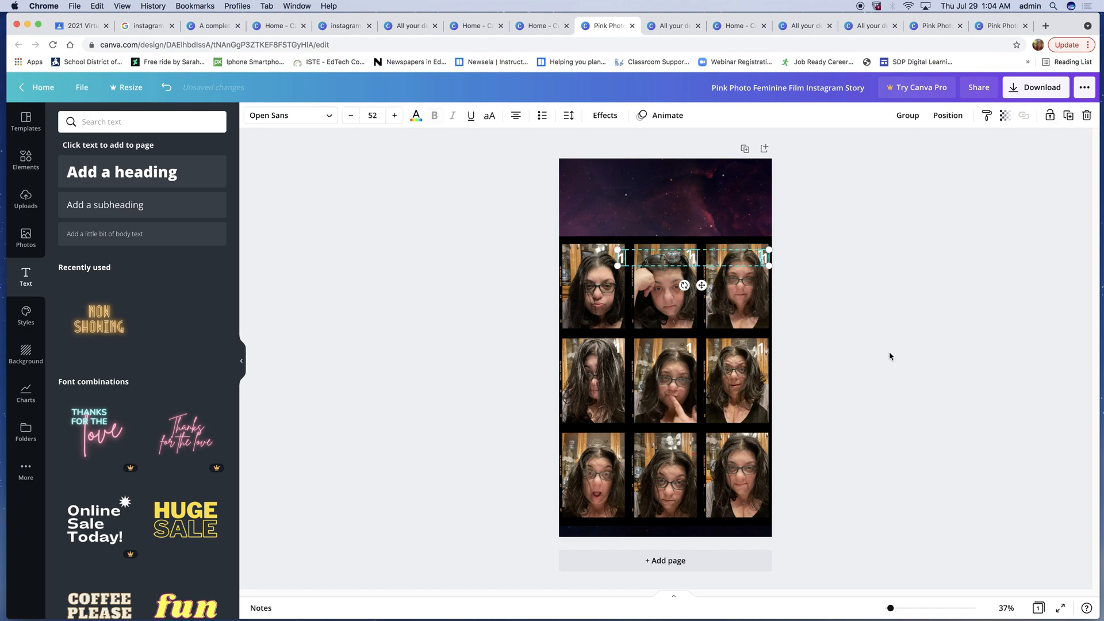
pyautogui.moveTo(622, 260); pyautogui.dragTo(620, 443)
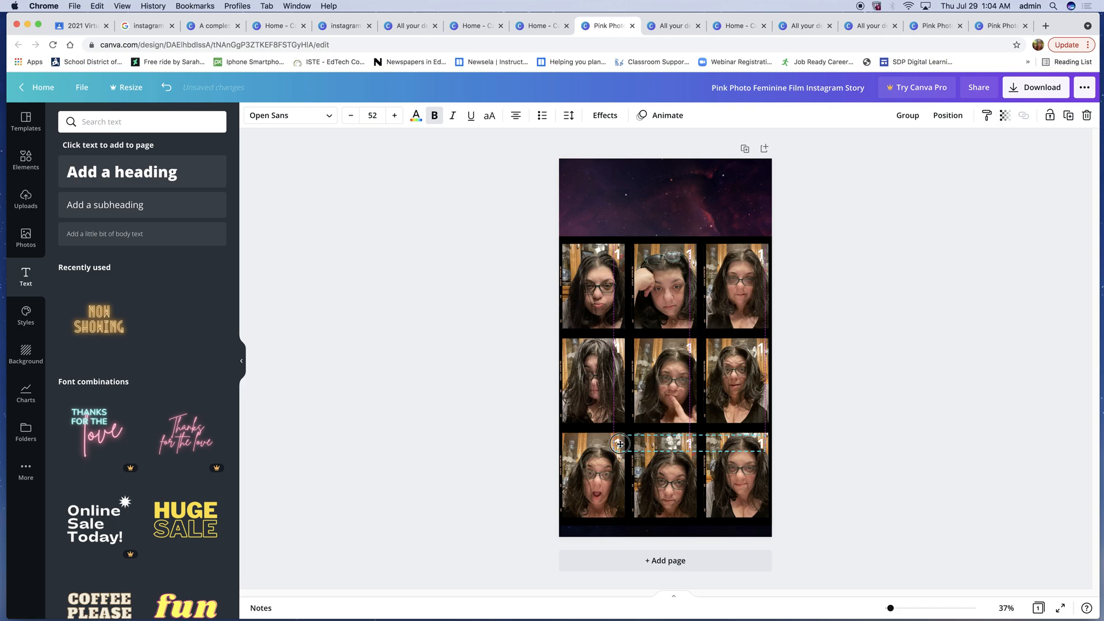
pyautogui.moveTo(620, 443); pyautogui.dragTo(620, 444)
pyautogui.click(875, 324)
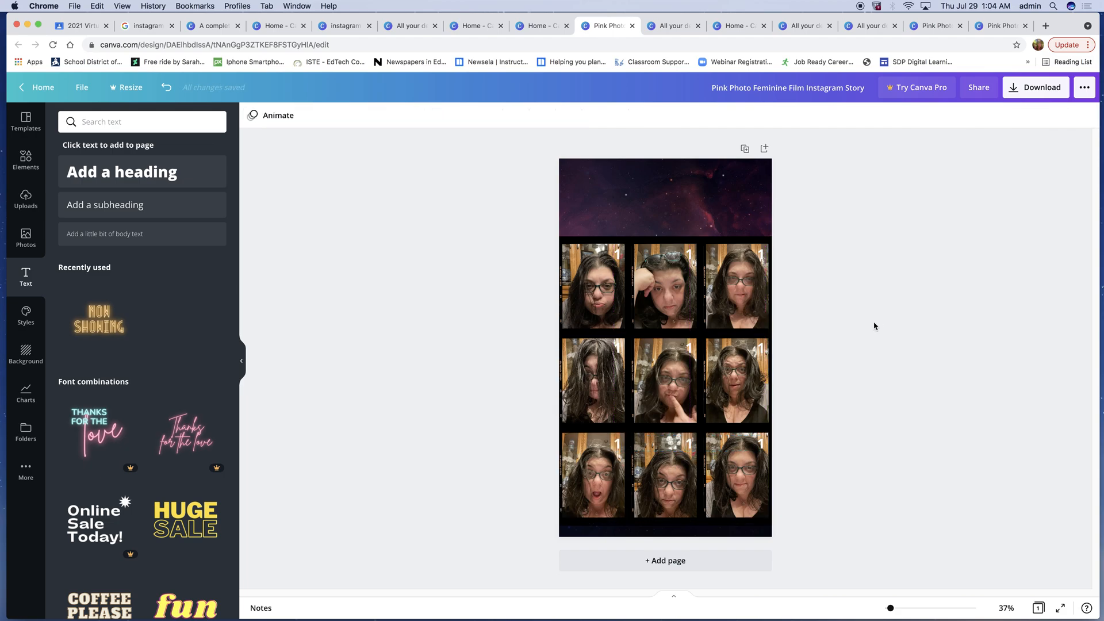
# - Change the numbers on the second and third frames of the top row to 2 and 3
pyautogui.click(689, 256)
pyautogui.doubleClick(692, 252)
pyautogui.write('2')
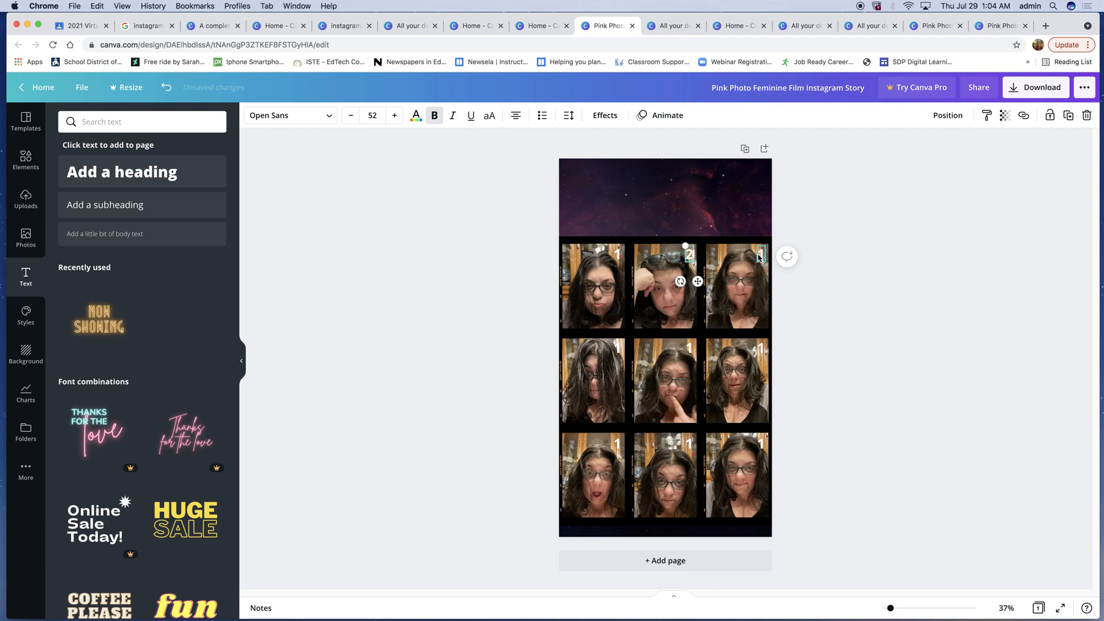
pyautogui.click(760, 257)
pyautogui.doubleClick(761, 256)
pyautogui.write('3')
# - Change the middle row's numbers to 4, 5 and 6
pyautogui.click(617, 348)
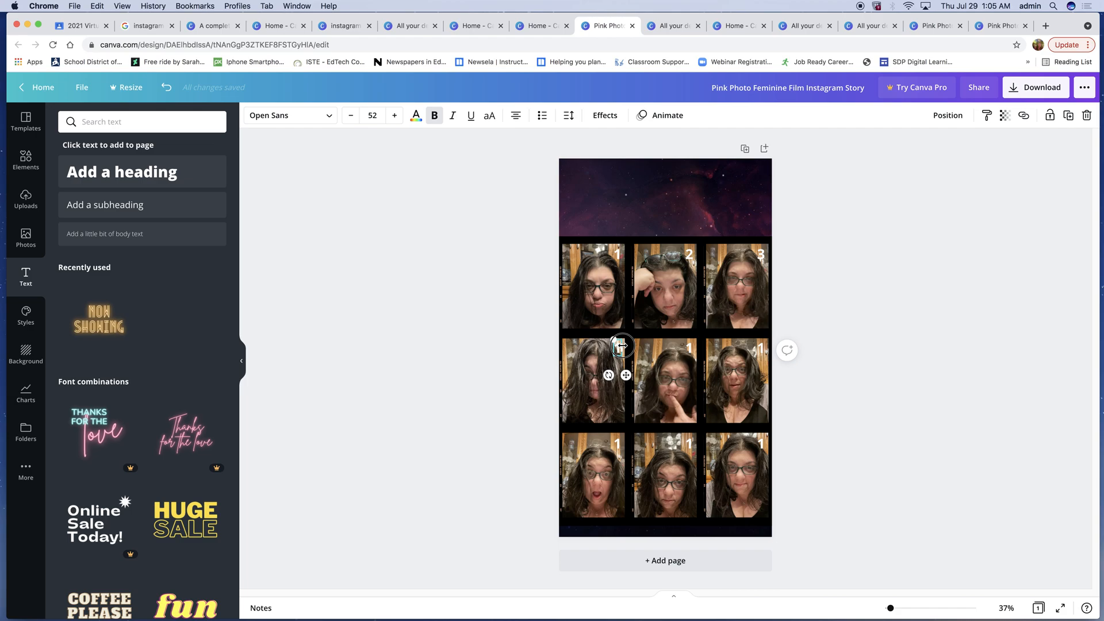
pyautogui.doubleClick(618, 348)
pyautogui.write('4')
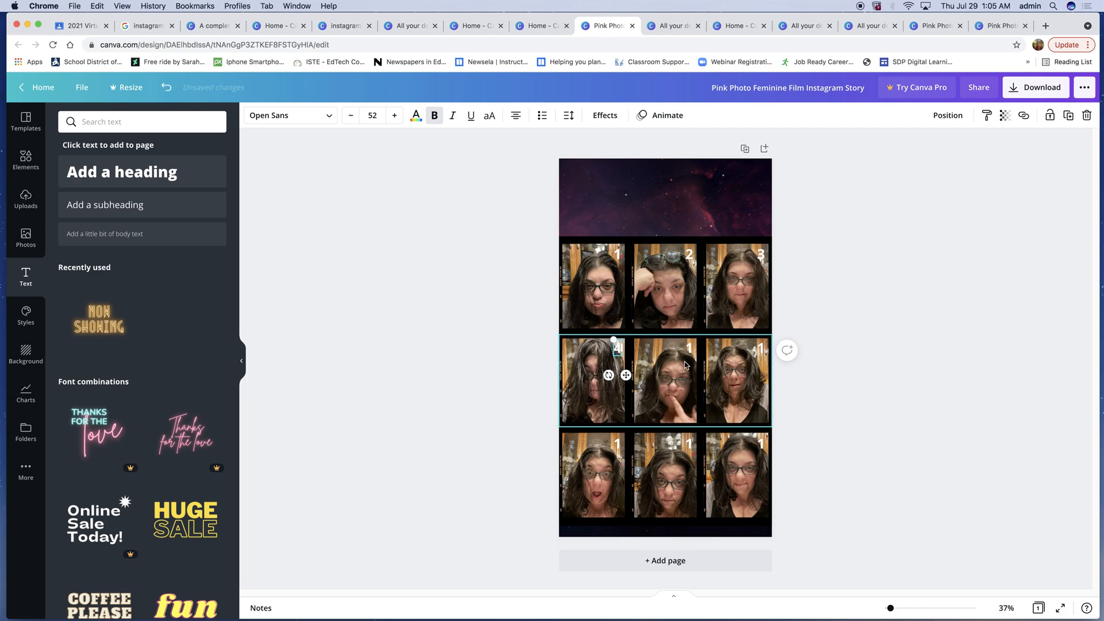
pyautogui.click(688, 350)
pyautogui.click(693, 349)
pyautogui.doubleClick(690, 350)
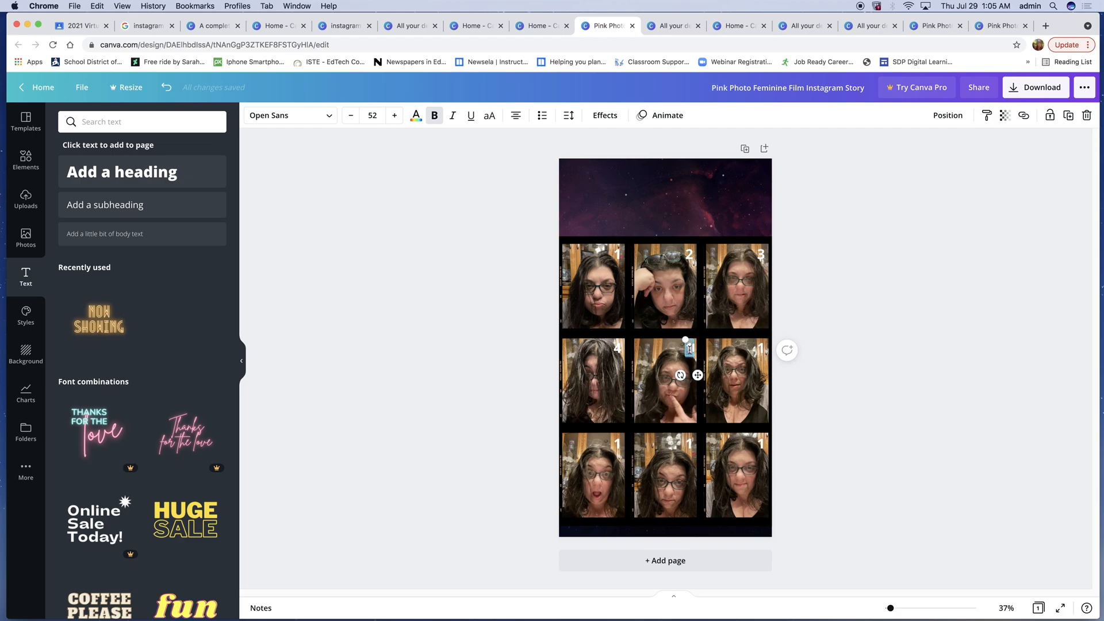
pyautogui.write('5')
pyautogui.click(759, 348)
pyautogui.doubleClick(761, 349)
pyautogui.write('6')
# - Change the bottom row's numbers to 7, 8 and 9
pyautogui.click(617, 445)
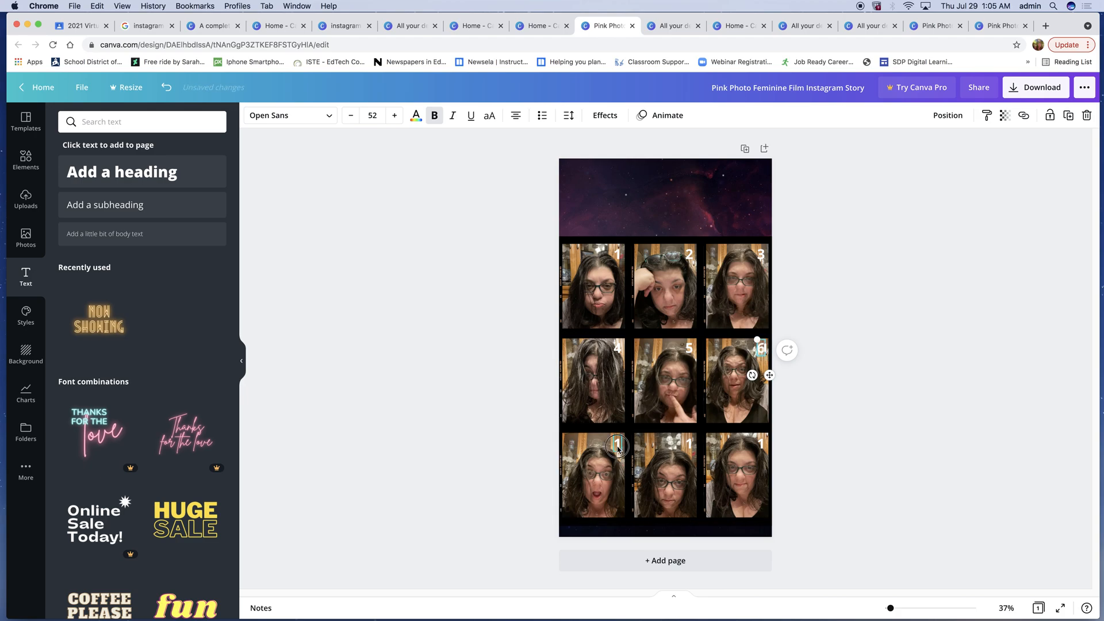
pyautogui.doubleClick(618, 447)
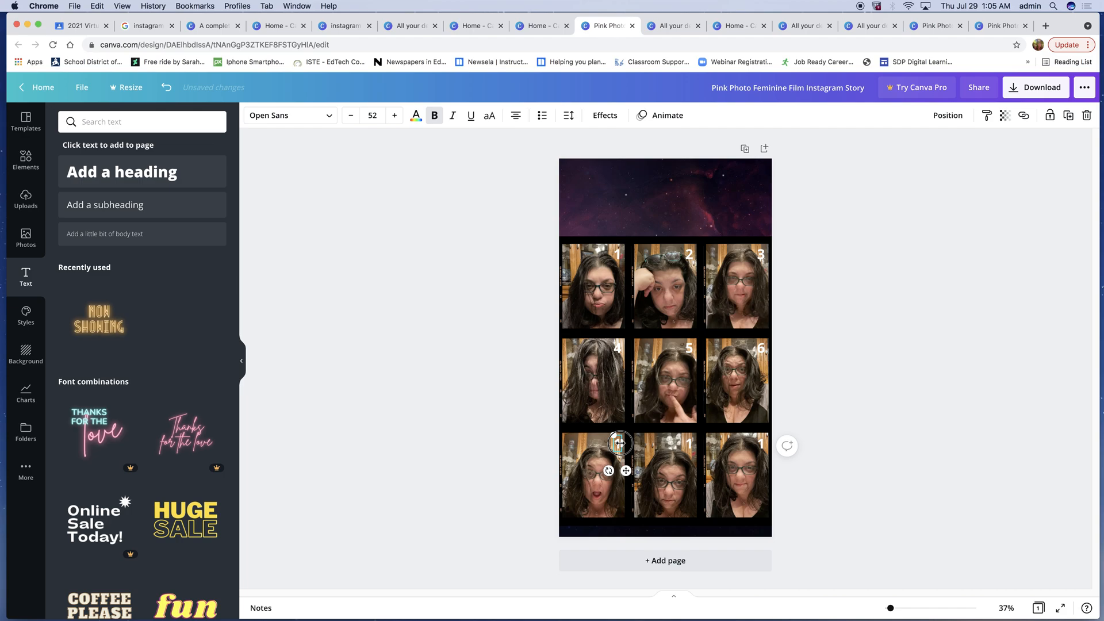
pyautogui.write('7')
pyautogui.click(690, 445)
pyautogui.doubleClick(691, 445)
pyautogui.write('8')
pyautogui.click(760, 447)
pyautogui.doubleClick(761, 444)
pyautogui.write('9')
pyautogui.click(922, 386)
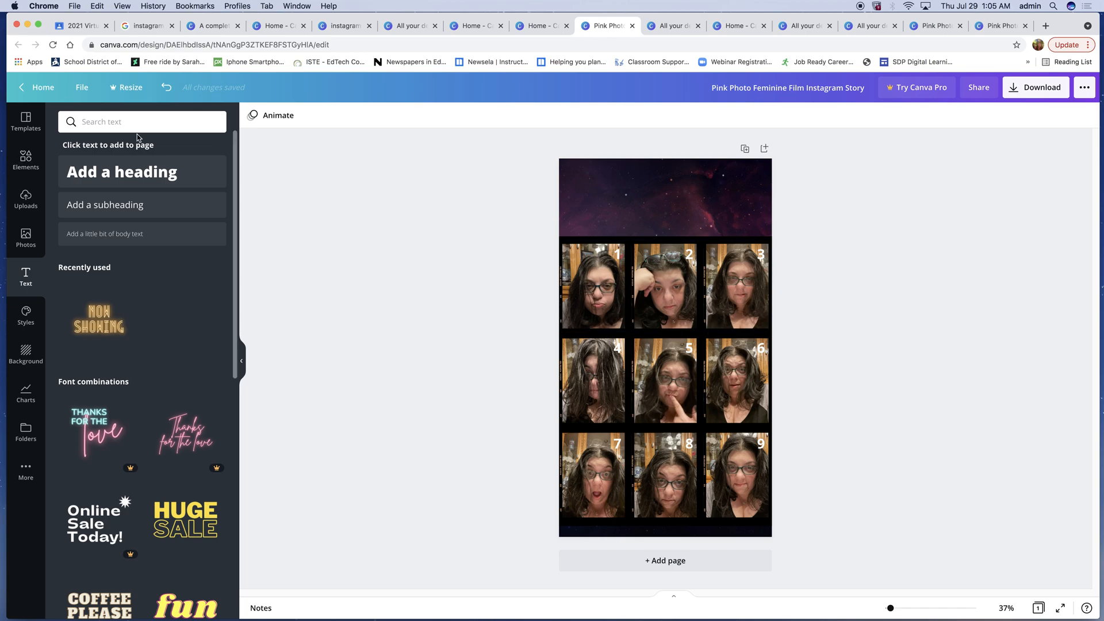
# - Open the Instagram Business sharing option from the publishing menu and close it
pyautogui.click(1084, 87)
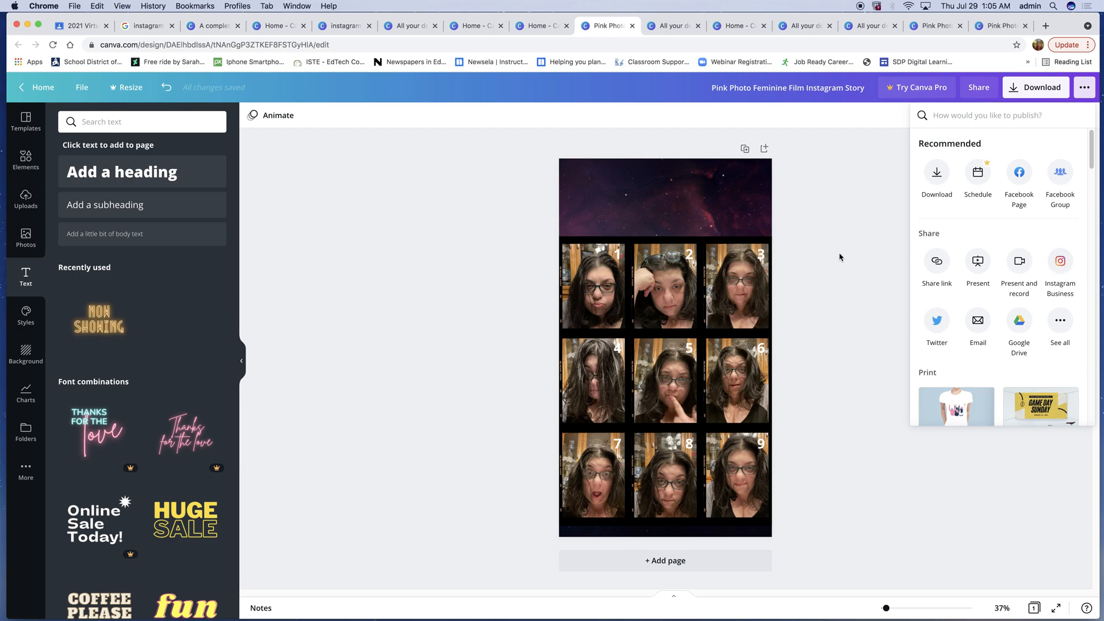
pyautogui.click(1061, 263)
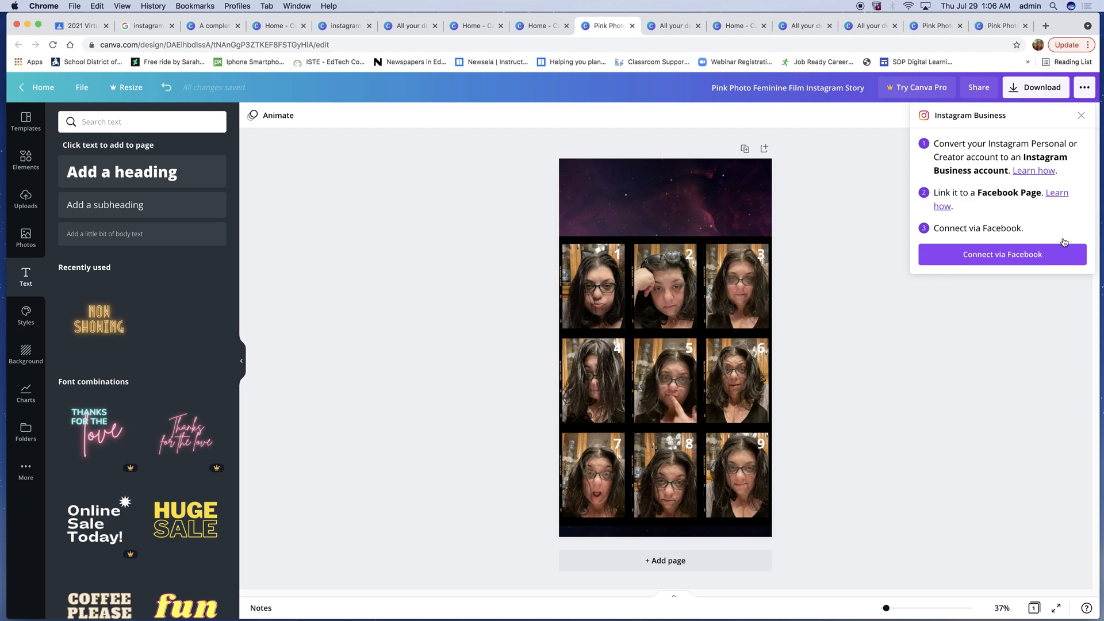
pyautogui.click(1082, 118)
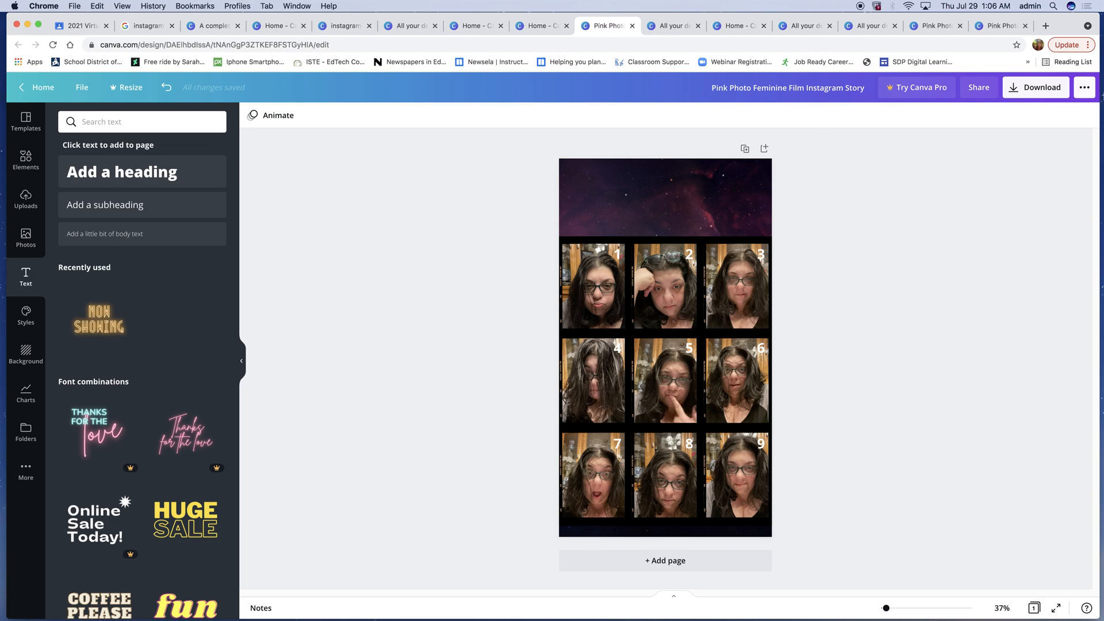
# - Open the Download panel and expand the file type list
pyautogui.click(1041, 87)
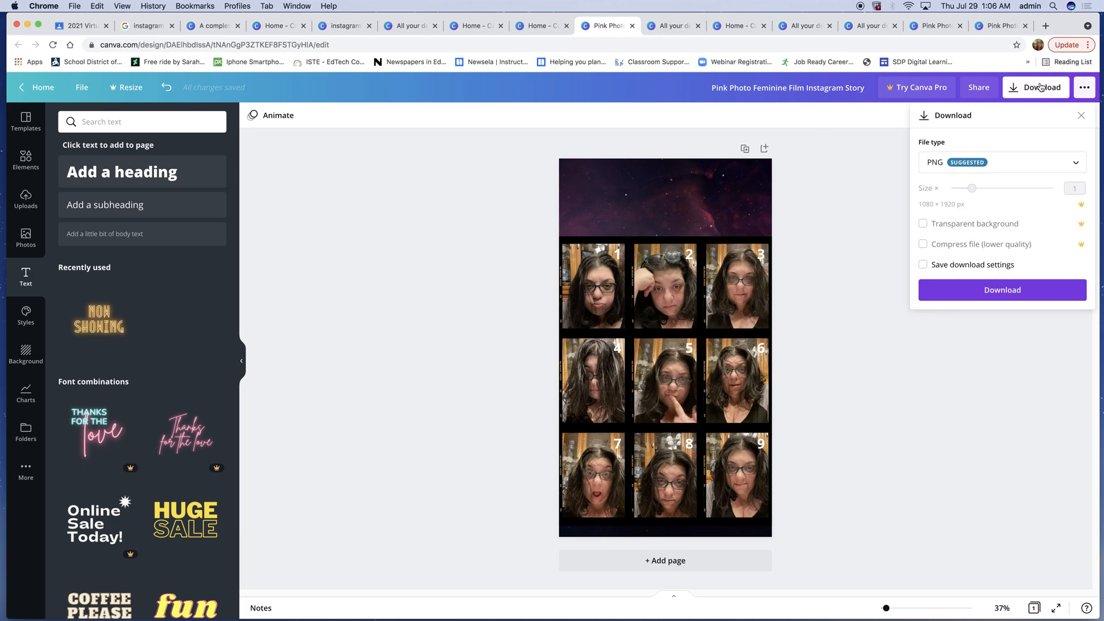
pyautogui.click(1077, 164)
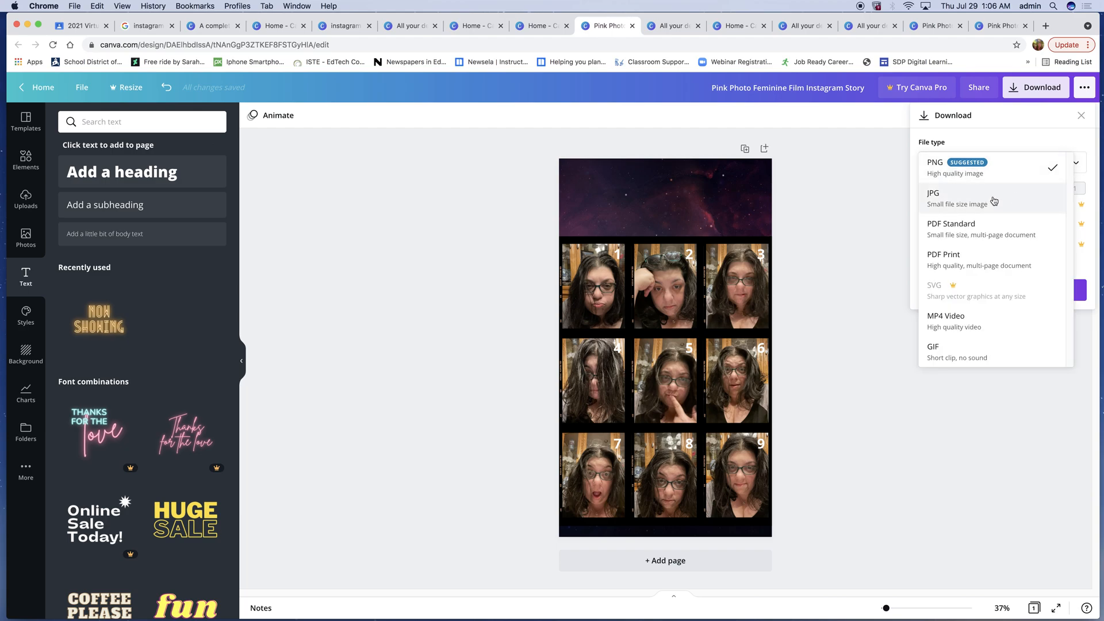